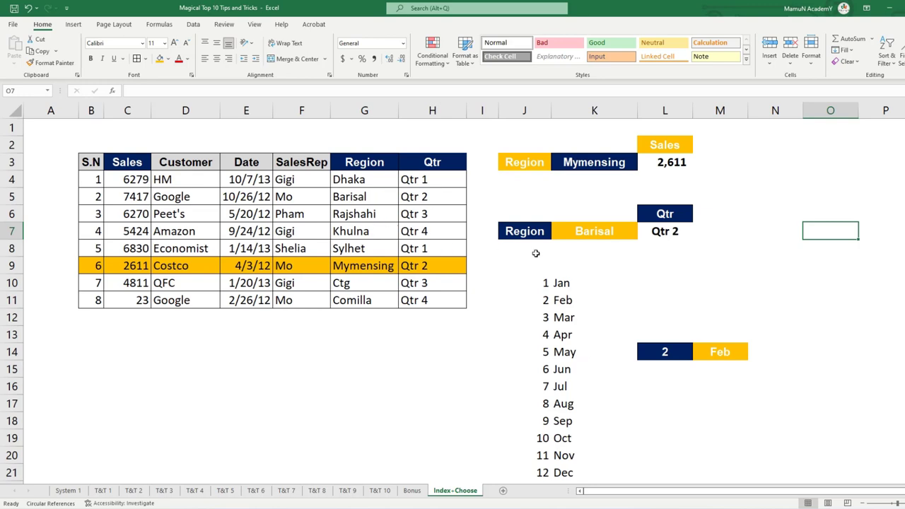
# Pick Rajshahi from K7's region dropdown so the quarter lookup returns Qtr 3
pyautogui.click(601, 230)
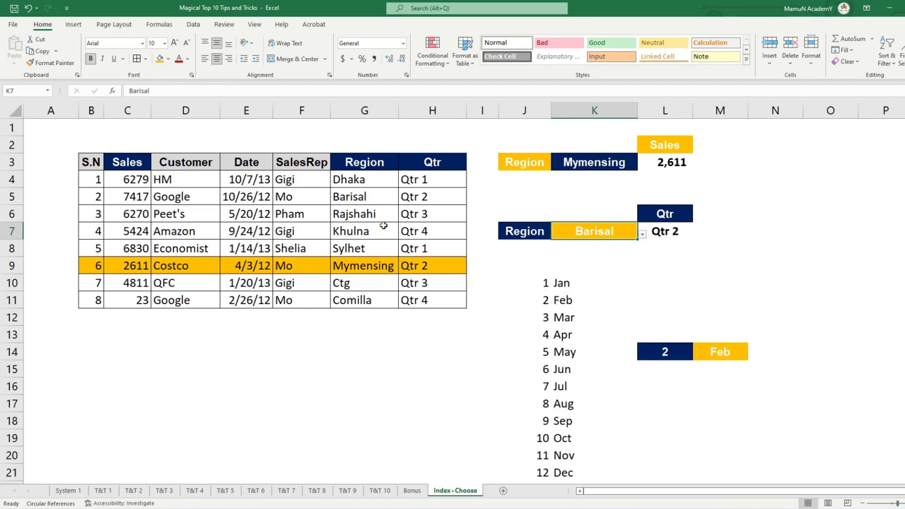
pyautogui.moveTo(366, 199); pyautogui.dragTo(422, 200)
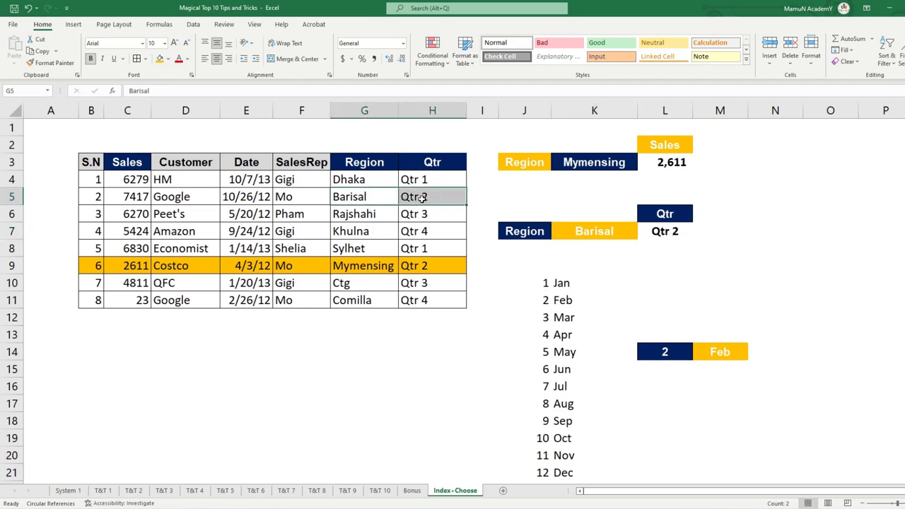
pyautogui.click(592, 231)
pyautogui.click(642, 234)
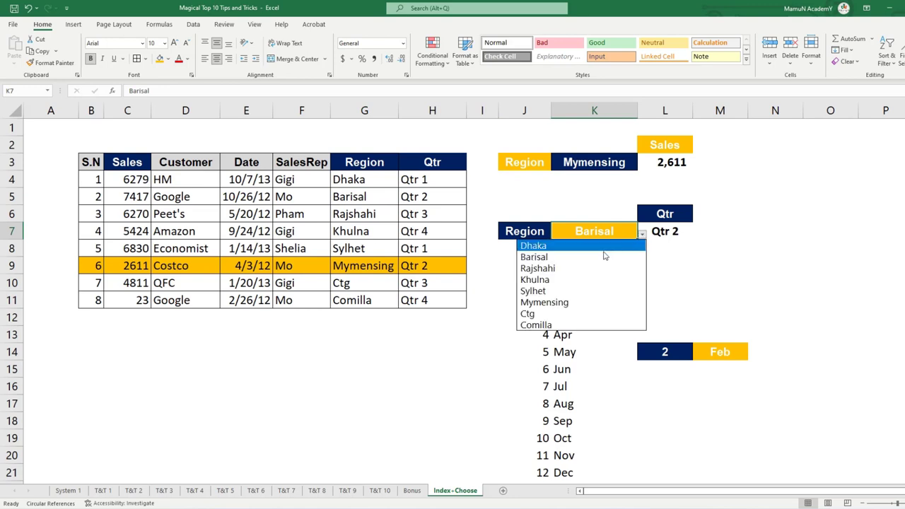
pyautogui.click(553, 265)
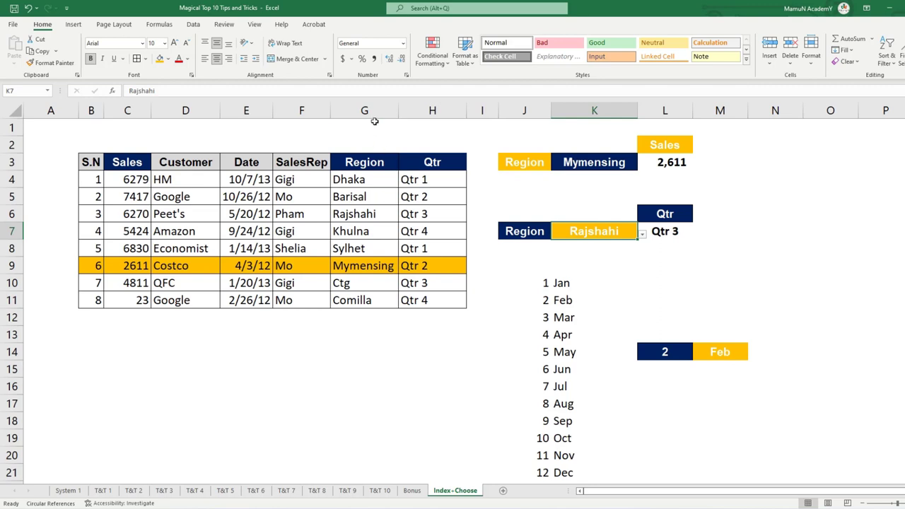
# Highlight the Sales and Region columns and the first two data rows of the table
pyautogui.moveTo(366, 112)
pyautogui.mouseDown()
pyautogui.moveTo(677, 114)
pyautogui.moveTo(866, 127)
pyautogui.mouseUp()
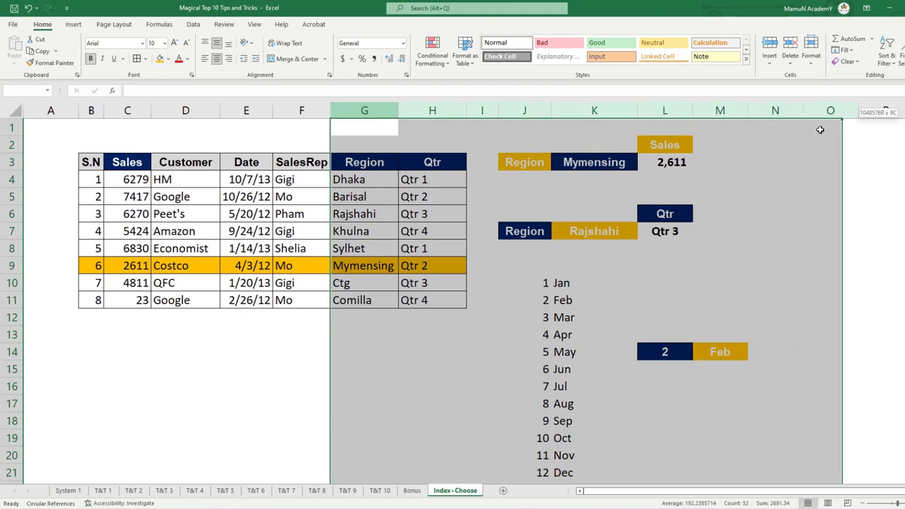
pyautogui.click(142, 108)
pyautogui.moveTo(142, 108)
pyautogui.mouseDown()
pyautogui.moveTo(348, 115)
pyautogui.moveTo(509, 134)
pyautogui.moveTo(858, 194)
pyautogui.mouseUp()
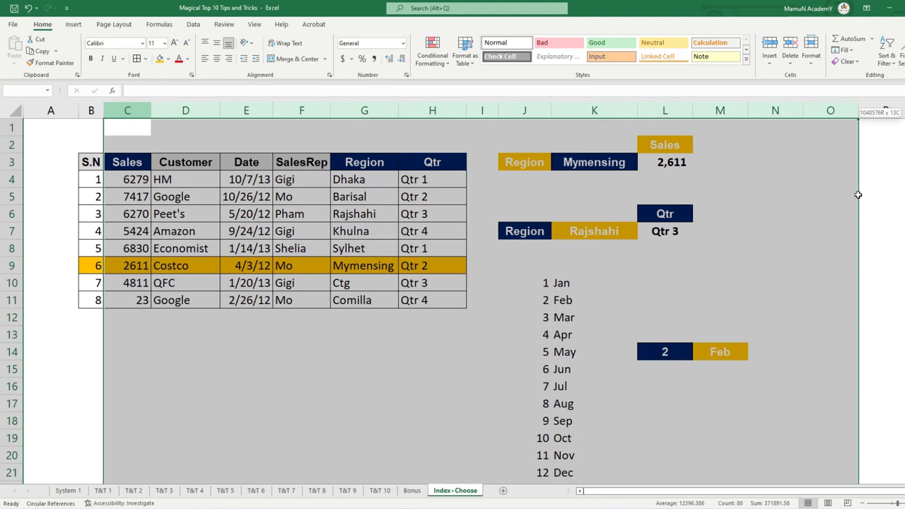
pyautogui.click(339, 342)
pyautogui.moveTo(136, 180); pyautogui.dragTo(438, 198)
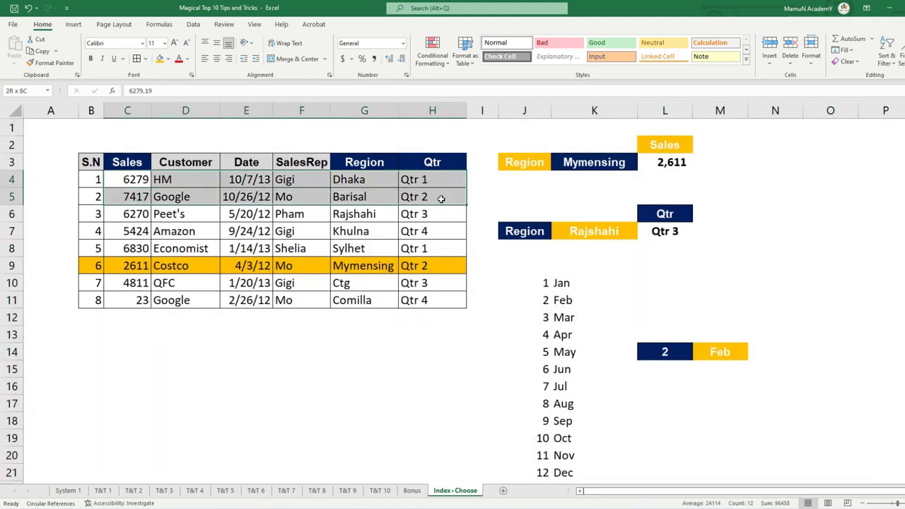
pyautogui.click(399, 347)
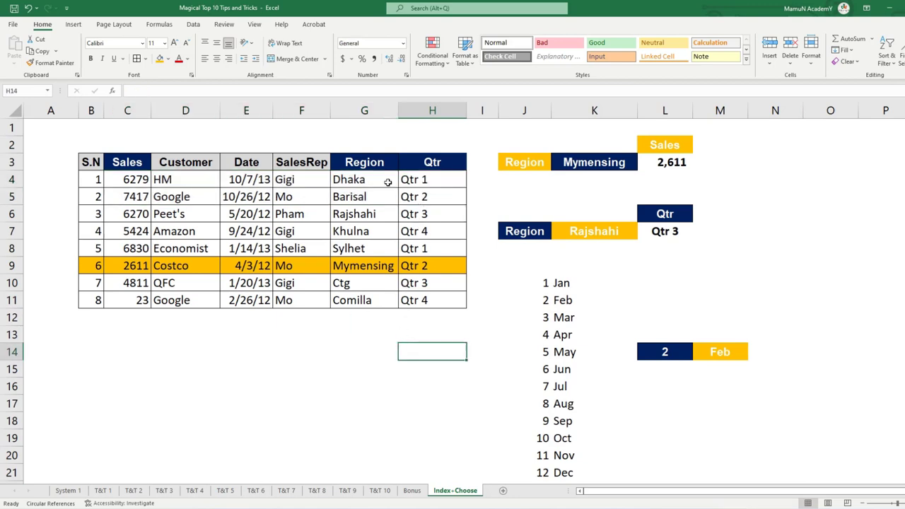
# Choose Rajshahi in K3's region dropdown so the sales lookup returns 6,270
pyautogui.moveTo(386, 181)
pyautogui.mouseDown()
pyautogui.moveTo(348, 191)
pyautogui.moveTo(128, 181)
pyautogui.mouseUp()
pyautogui.click(605, 164)
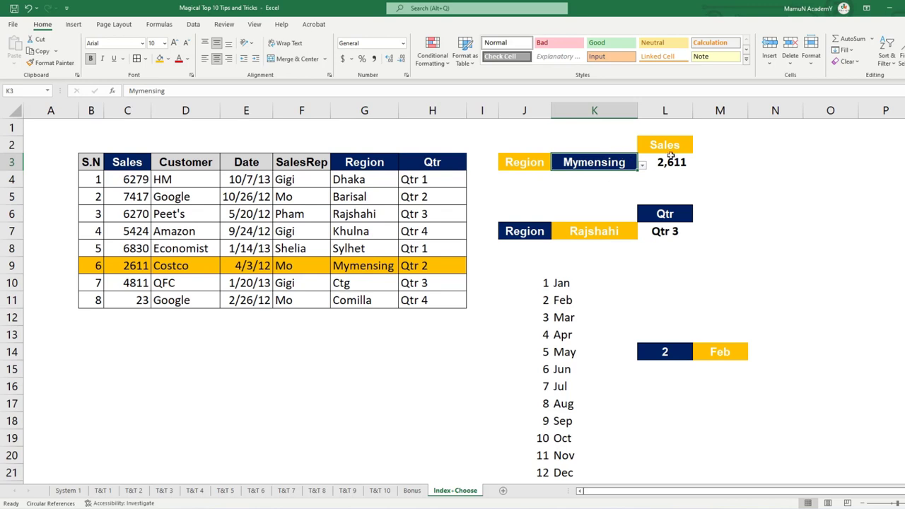
pyautogui.click(642, 165)
pyautogui.click(574, 200)
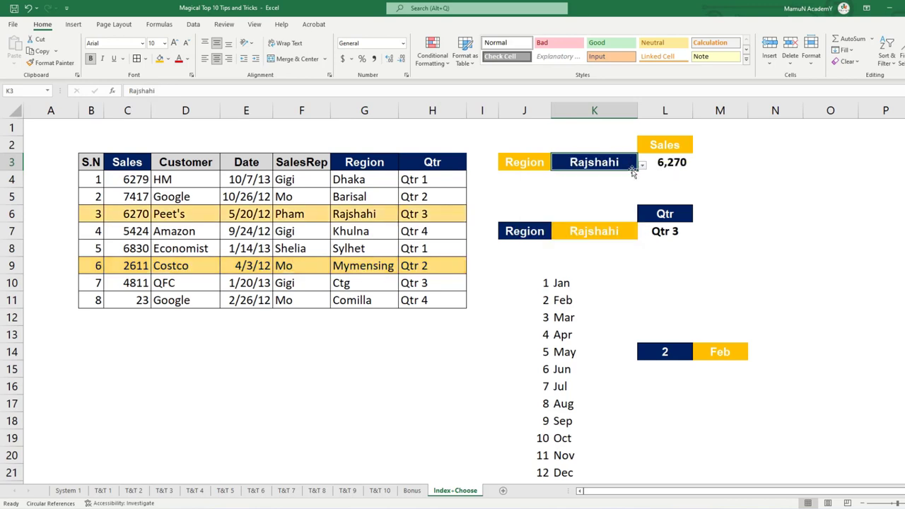
# Select the highlighted Rajshahi row from Sales across to Region
pyautogui.click(371, 216)
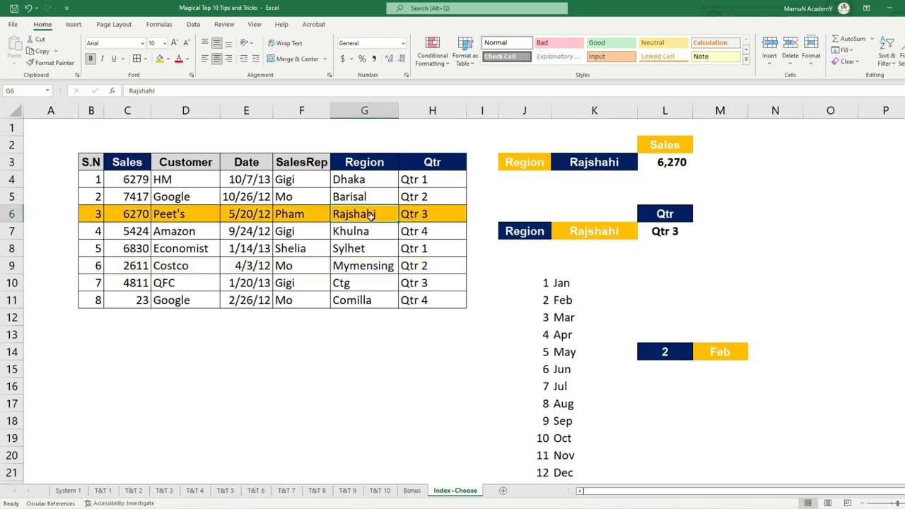
pyautogui.moveTo(370, 216); pyautogui.dragTo(134, 221)
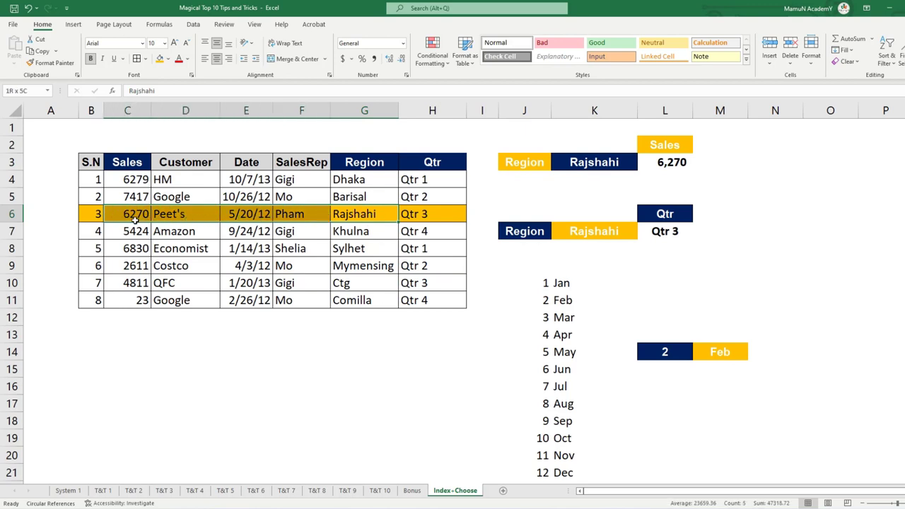
pyautogui.moveTo(134, 220); pyautogui.dragTo(134, 221)
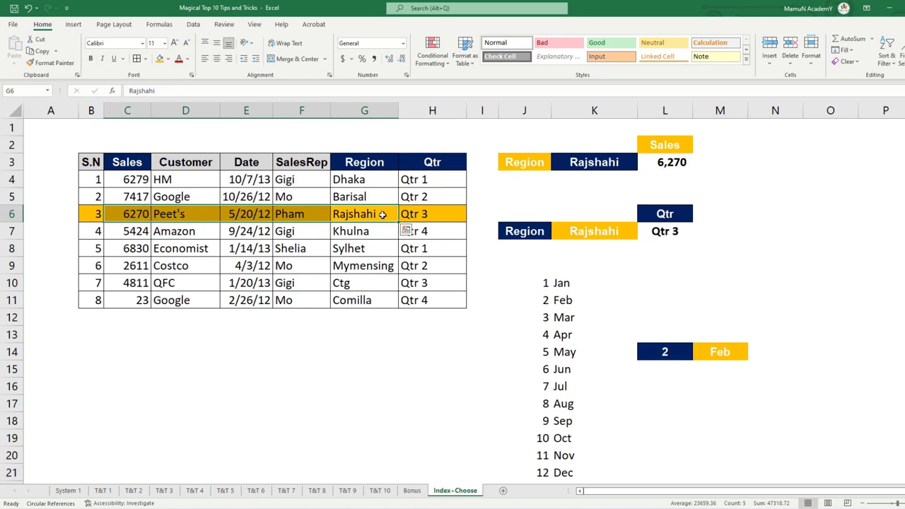
pyautogui.moveTo(381, 215); pyautogui.dragTo(134, 219)
# Apply Clear All to the J6:L7 Region/Qtr block, removing contents and formatting
pyautogui.moveTo(520, 210); pyautogui.dragTo(677, 236)
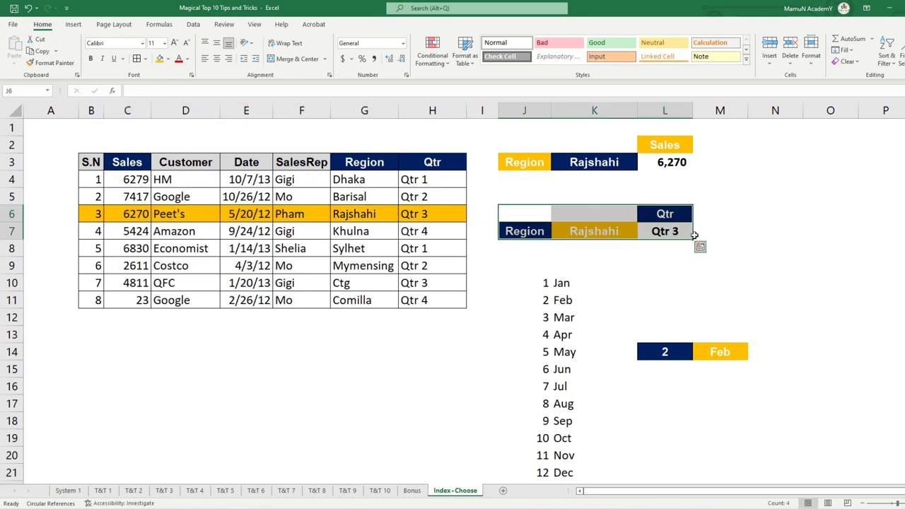
pyautogui.click(848, 62)
pyautogui.click(859, 74)
pyautogui.click(774, 230)
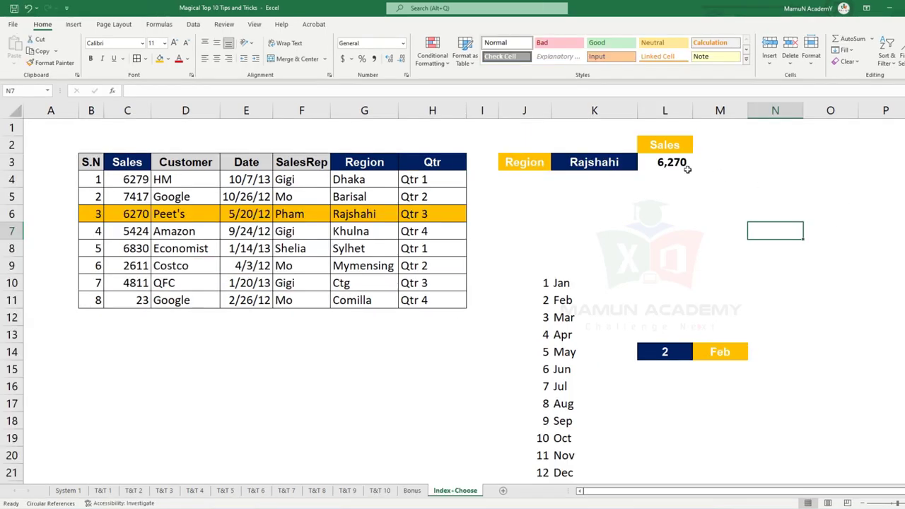
pyautogui.click(608, 163)
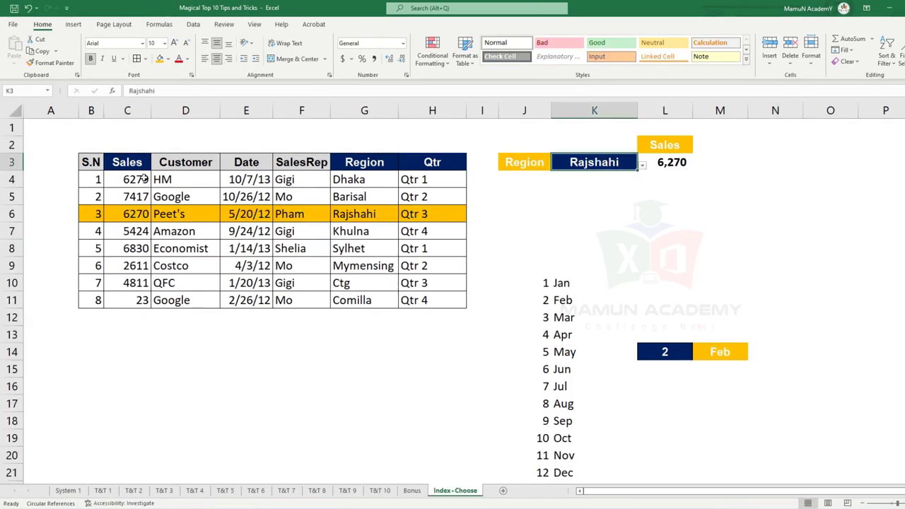
pyautogui.moveTo(133, 167); pyautogui.dragTo(116, 304)
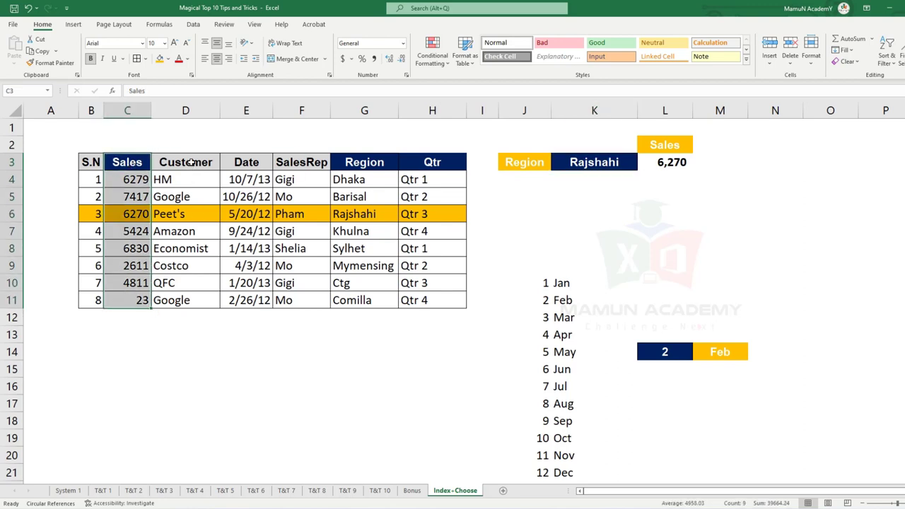
pyautogui.moveTo(192, 164); pyautogui.dragTo(178, 303)
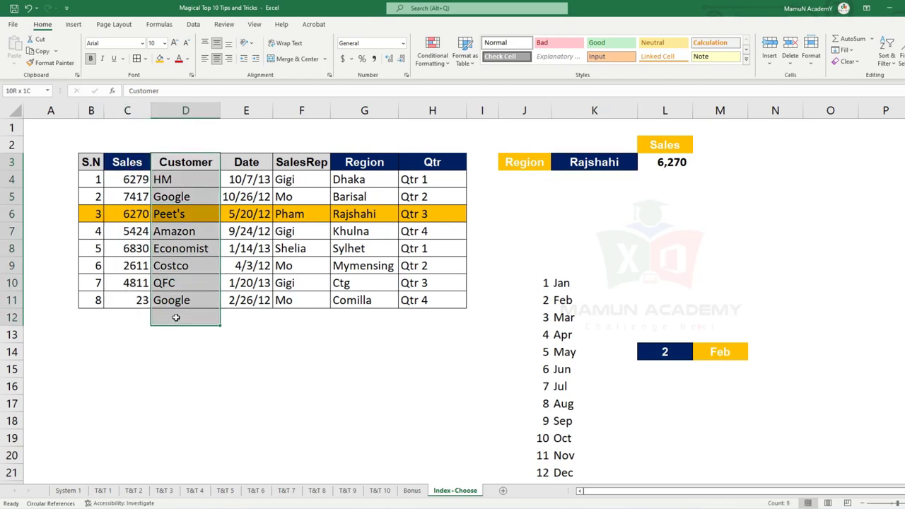
pyautogui.moveTo(350, 195); pyautogui.dragTo(323, 189)
pyautogui.click(342, 180)
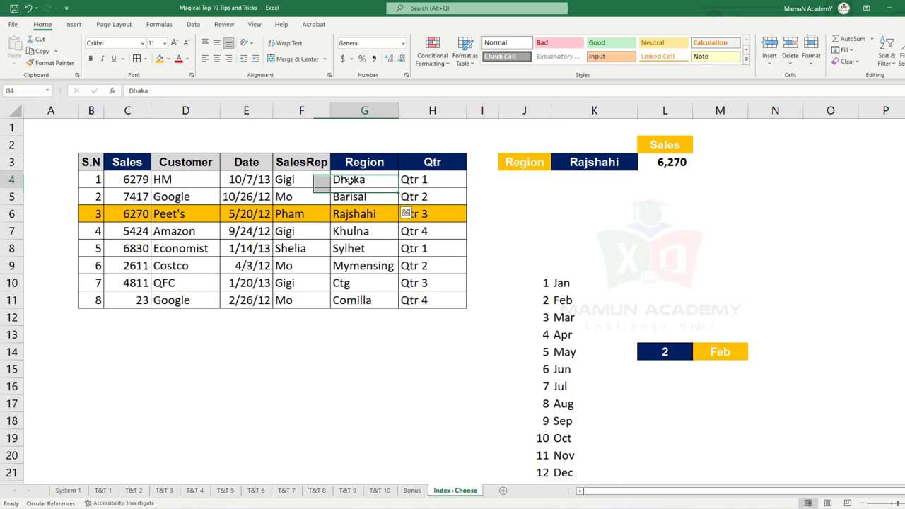
pyautogui.click(181, 182)
pyautogui.moveTo(704, 162); pyautogui.dragTo(669, 226)
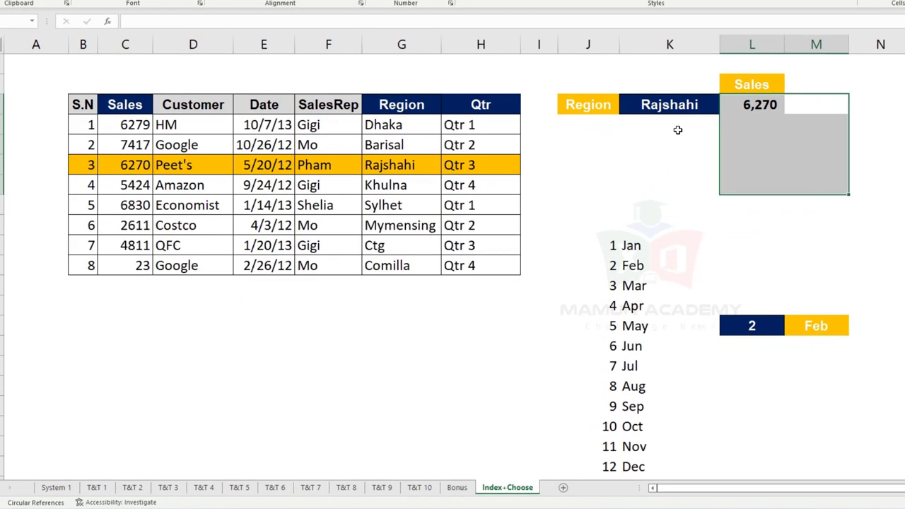
# Enter month number 3 (Mar), then 9 (Sep), and select the Sep result cell
pyautogui.click(710, 206)
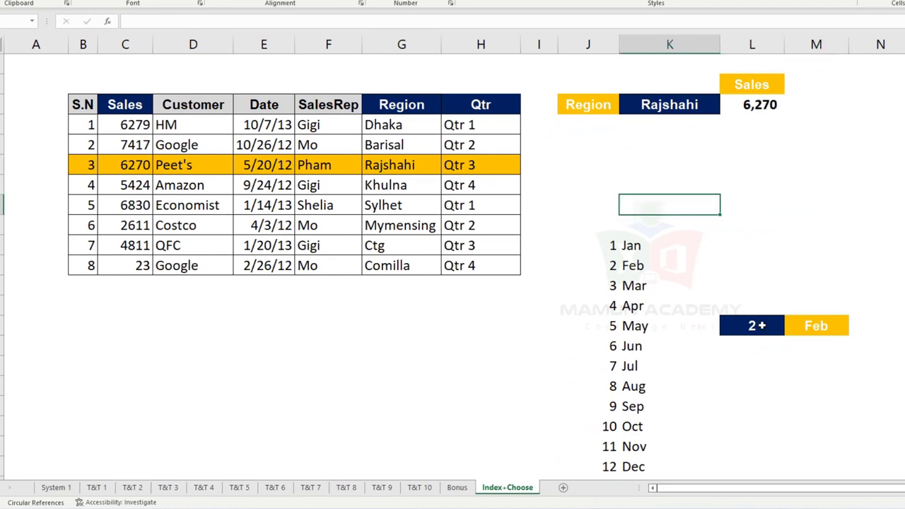
pyautogui.click(755, 325)
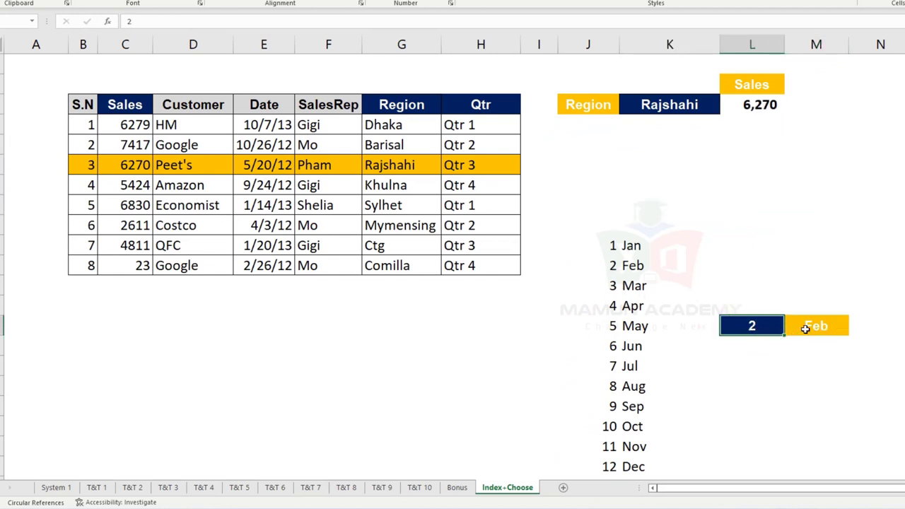
pyautogui.write('3')
pyautogui.press('Return')
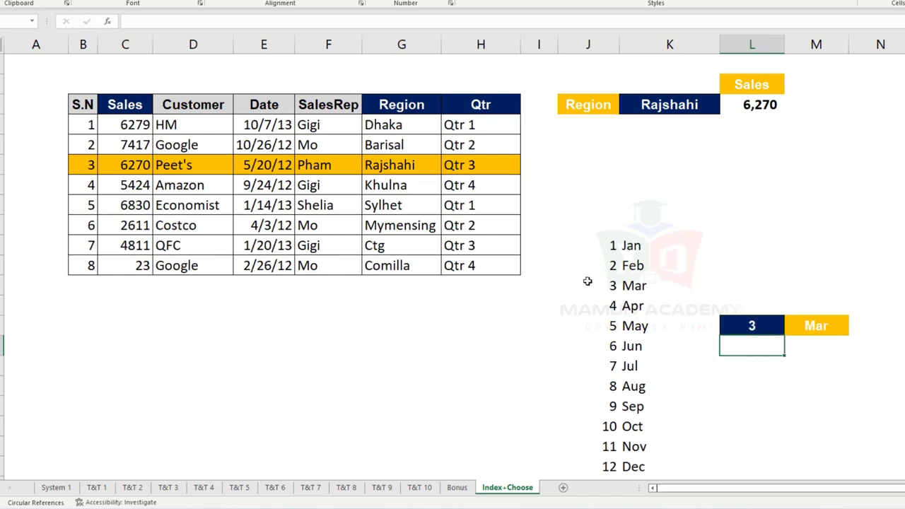
pyautogui.click(752, 327)
pyautogui.write('9')
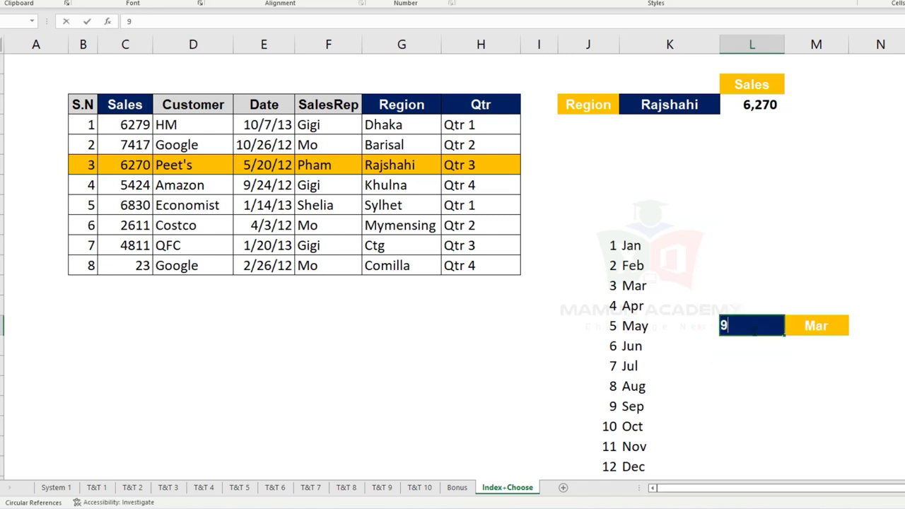
pyautogui.press('Return')
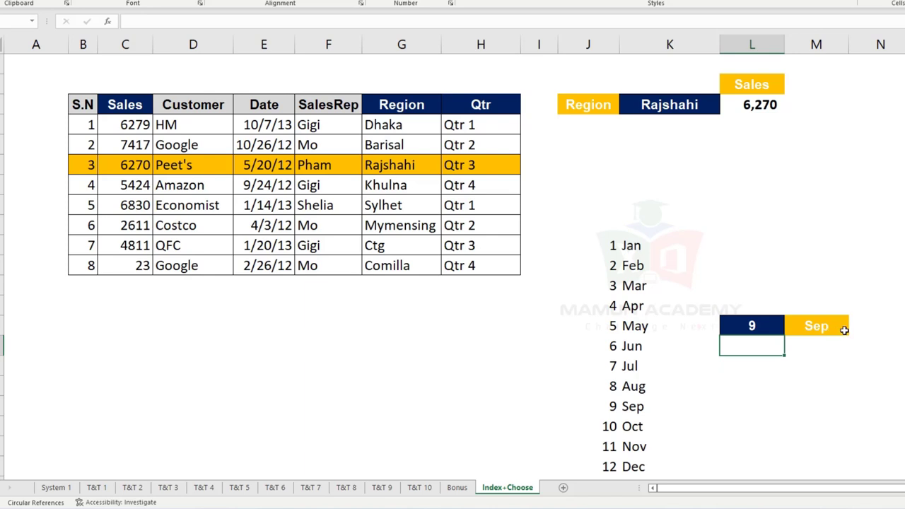
pyautogui.moveTo(859, 325); pyautogui.dragTo(834, 357)
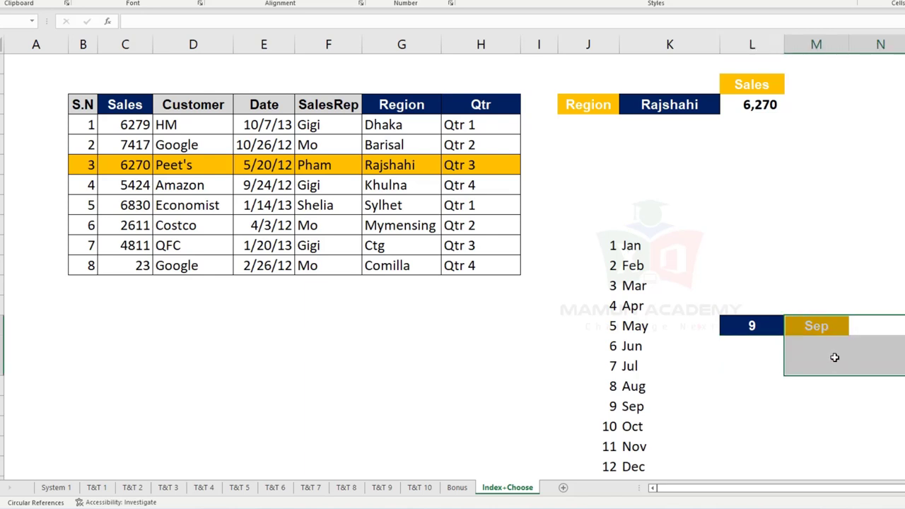
# Delete Sep and start =CHOOSE(1, with the Jan through May cells as options
pyautogui.press('Delete')
pyautogui.press('Left')
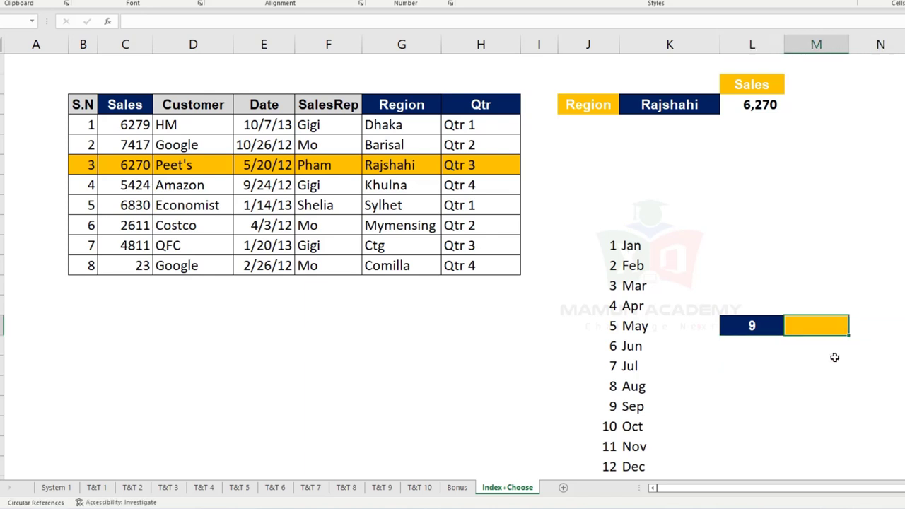
pyautogui.write('=chos')
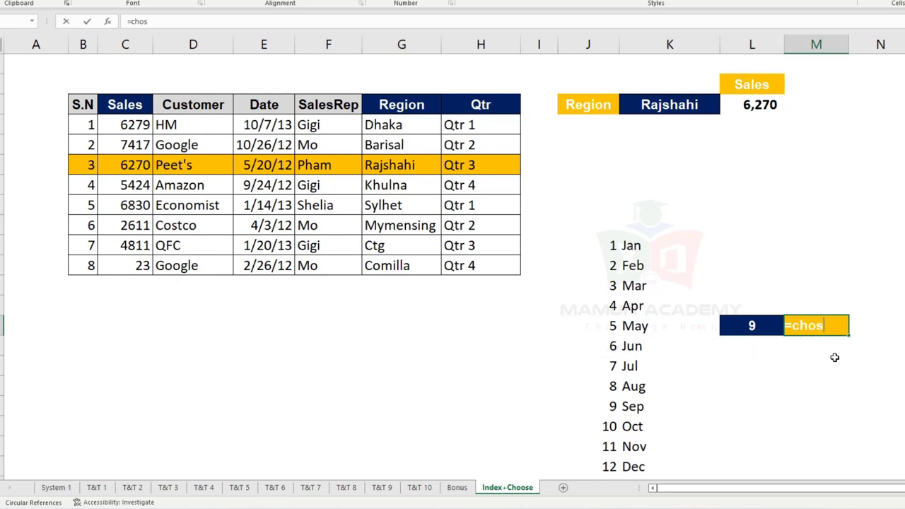
pyautogui.press('Tab')
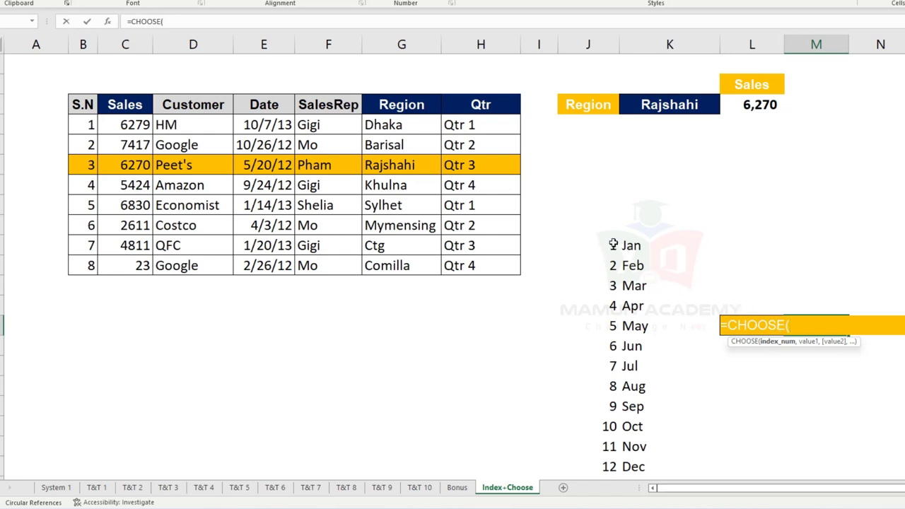
pyautogui.write('1')
pyautogui.write(',')
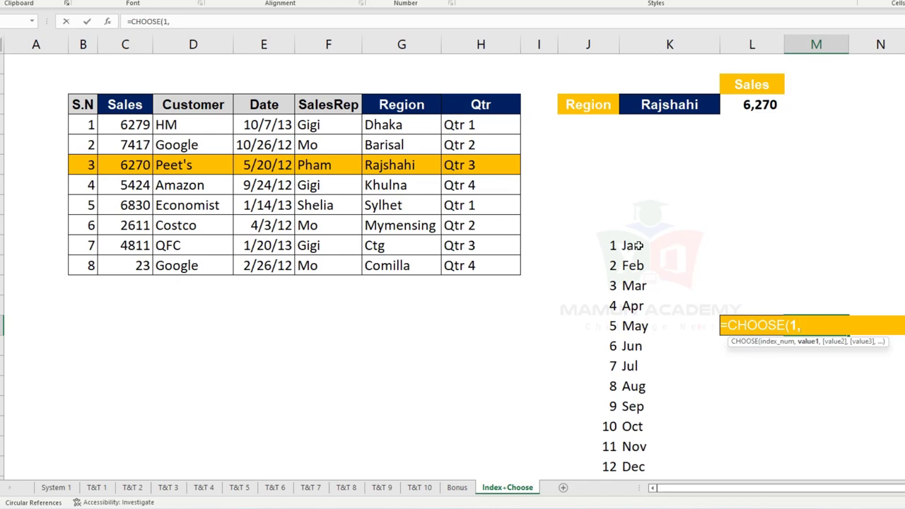
pyautogui.click(638, 245)
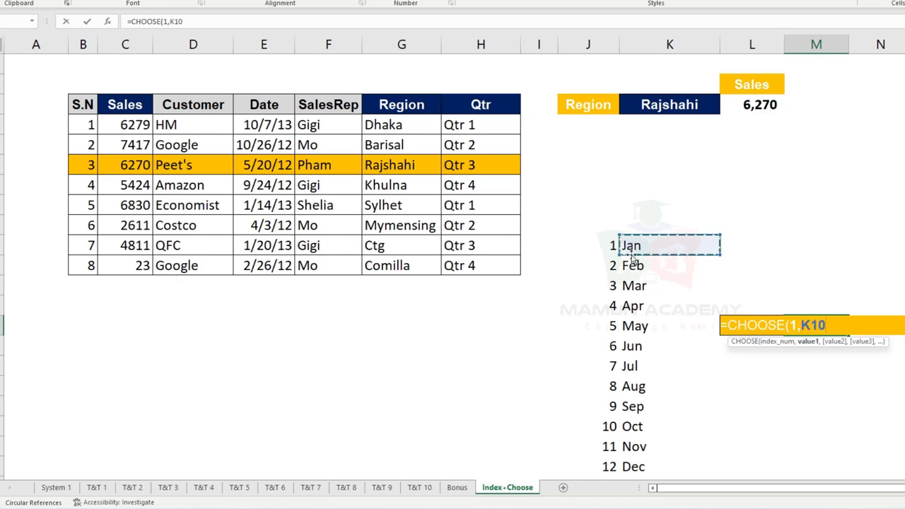
pyautogui.write(',')
pyautogui.click(634, 266)
pyautogui.write(',')
pyautogui.click(638, 286)
pyautogui.write(',')
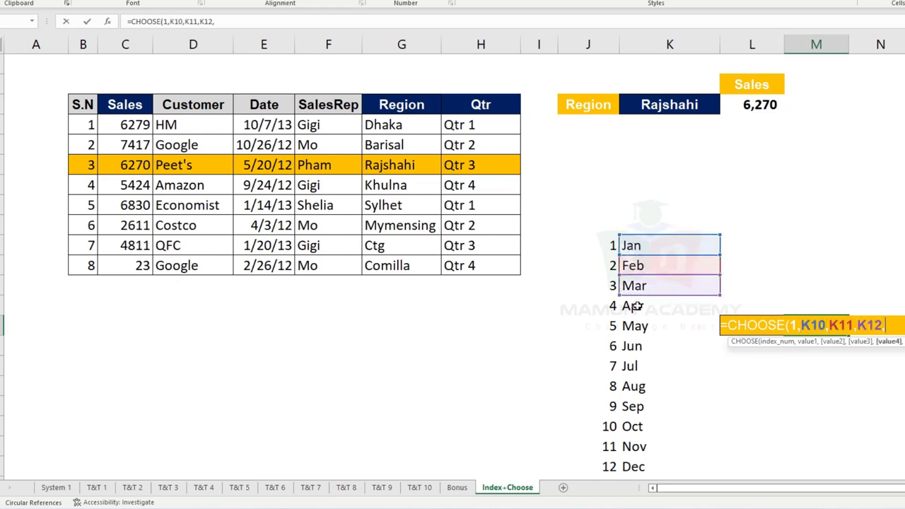
pyautogui.click(639, 306)
pyautogui.write(',')
pyautogui.click(641, 329)
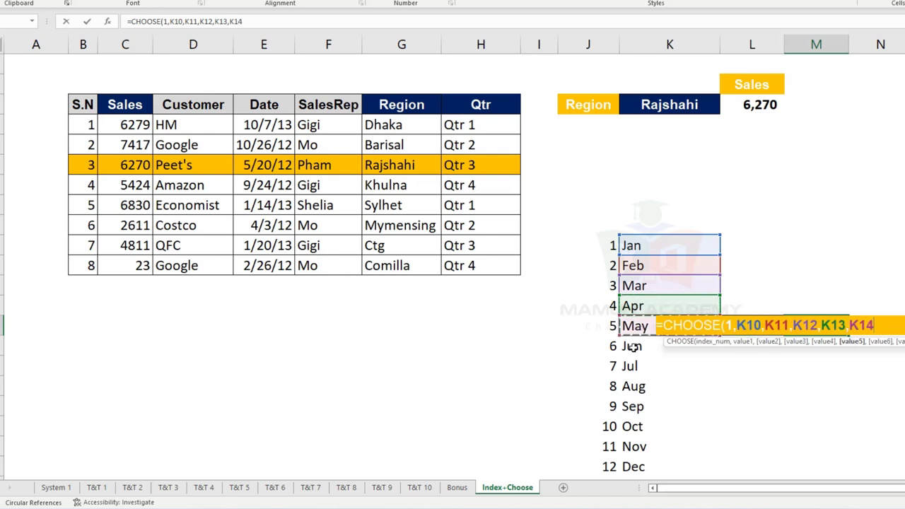
# Add the remaining month cells through Dec (K21), close and commit the formula, returning Jan
pyautogui.keyDown('ctrl'); pyautogui.click(631, 346); pyautogui.keyUp('ctrl')
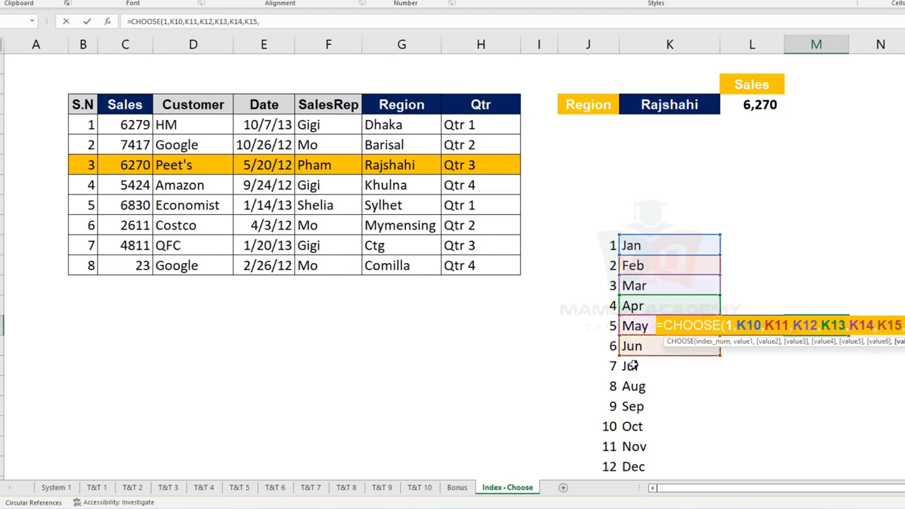
pyautogui.keyDown('ctrl'); pyautogui.click(629, 366); pyautogui.keyUp('ctrl')
pyautogui.keyDown('ctrl'); pyautogui.click(633, 386); pyautogui.keyUp('ctrl')
pyautogui.keyDown('ctrl'); pyautogui.click(632, 406); pyautogui.keyUp('ctrl')
pyautogui.keyDown('ctrl'); pyautogui.click(632, 426); pyautogui.keyUp('ctrl')
pyautogui.keyDown('ctrl'); pyautogui.click(633, 466); pyautogui.keyUp('ctrl')
pyautogui.write(')')
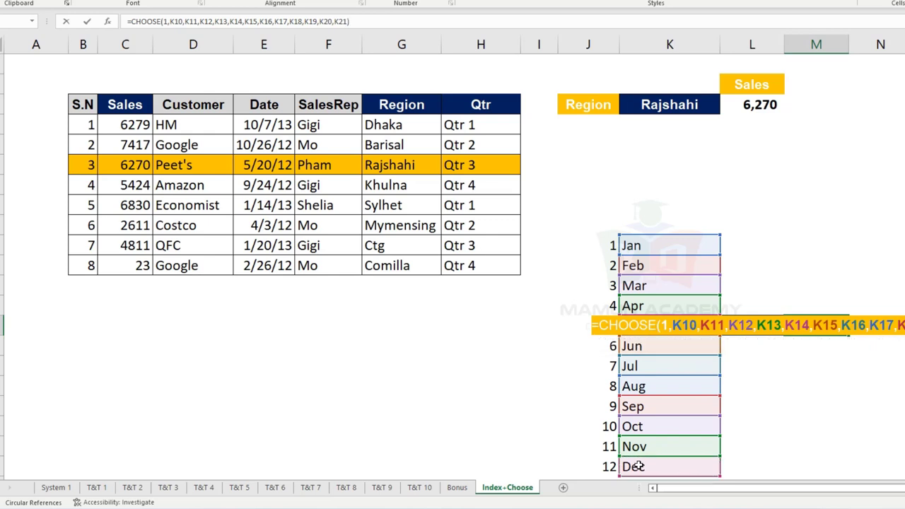
pyautogui.hotkey('ctrl', 'Return')
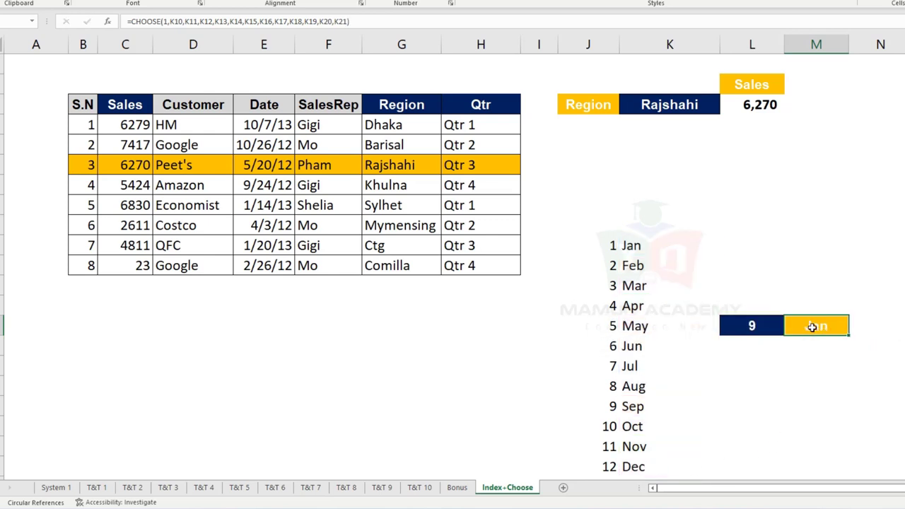
pyautogui.click(753, 326)
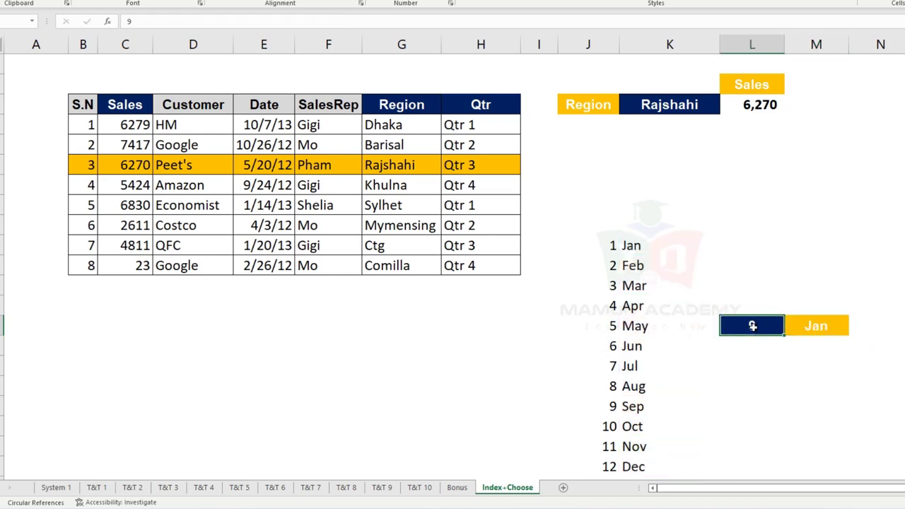
pyautogui.click(817, 324)
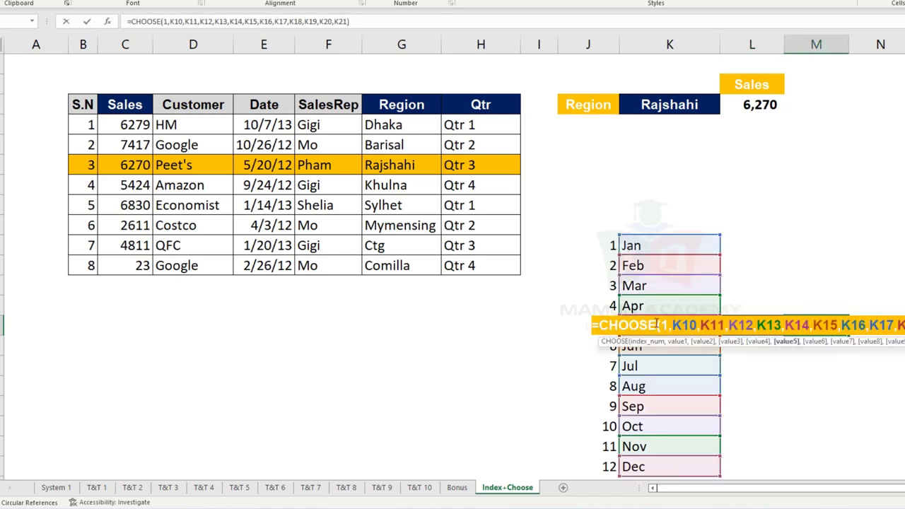
# Commit the CHOOSE formula with index 2 and compare it with month numbers 1–12
pyautogui.press('Return')
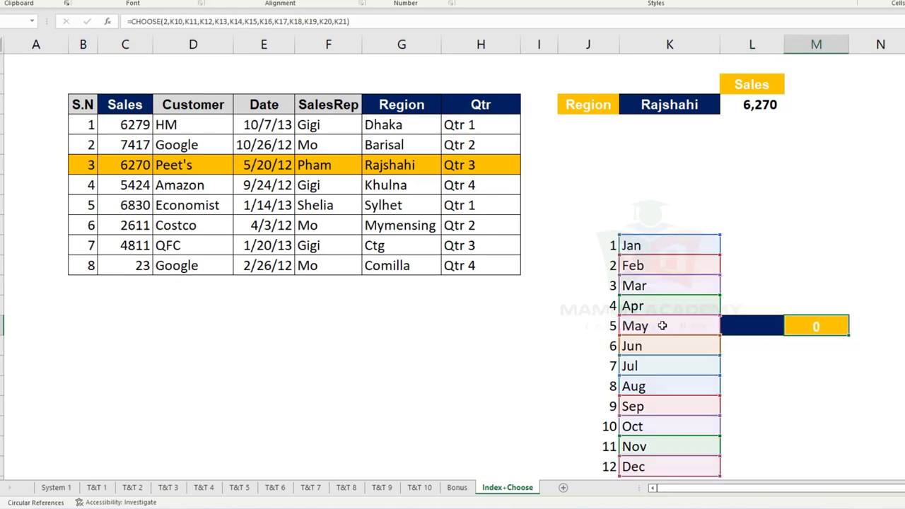
pyautogui.click(809, 323)
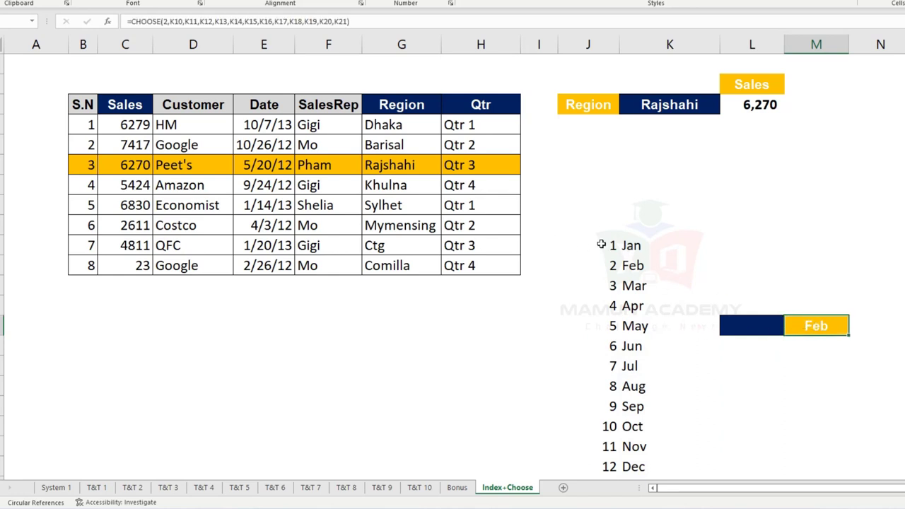
pyautogui.moveTo(613, 241); pyautogui.dragTo(613, 468)
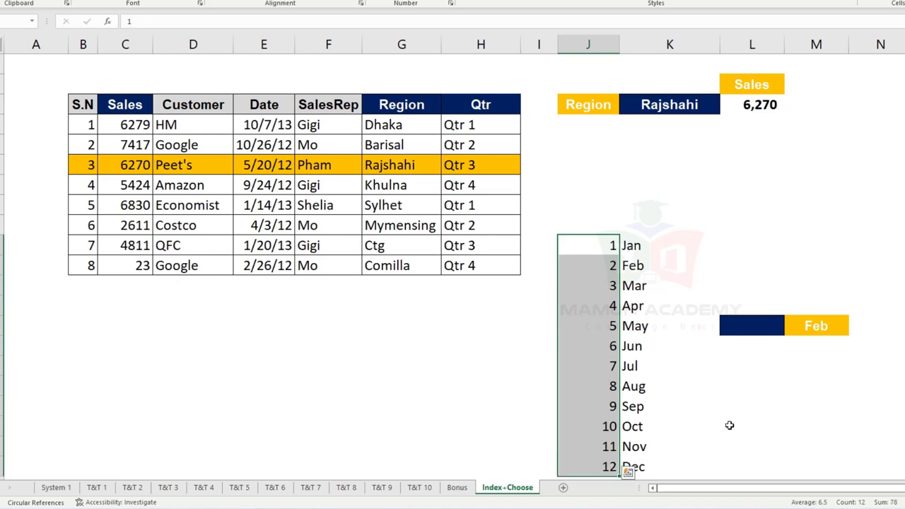
pyautogui.click(808, 327)
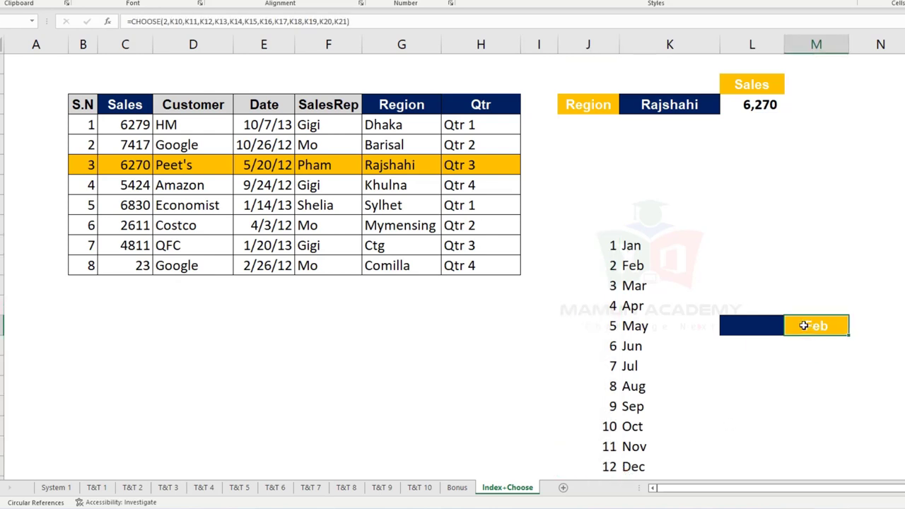
pyautogui.doubleClick(804, 325)
pyautogui.press('Escape')
# Replace CHOOSE's fixed index 2 with a reference to month number cell L14
pyautogui.click(759, 325)
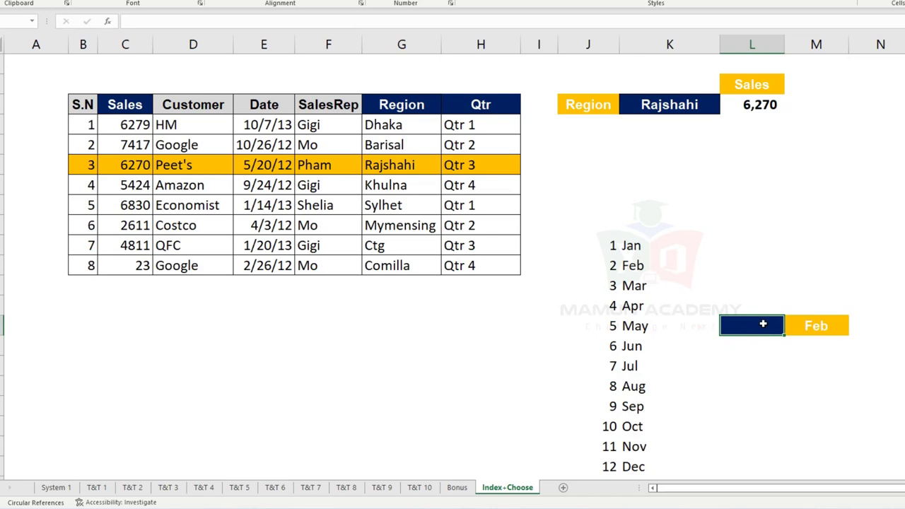
pyautogui.doubleClick(804, 327)
pyautogui.click(667, 325)
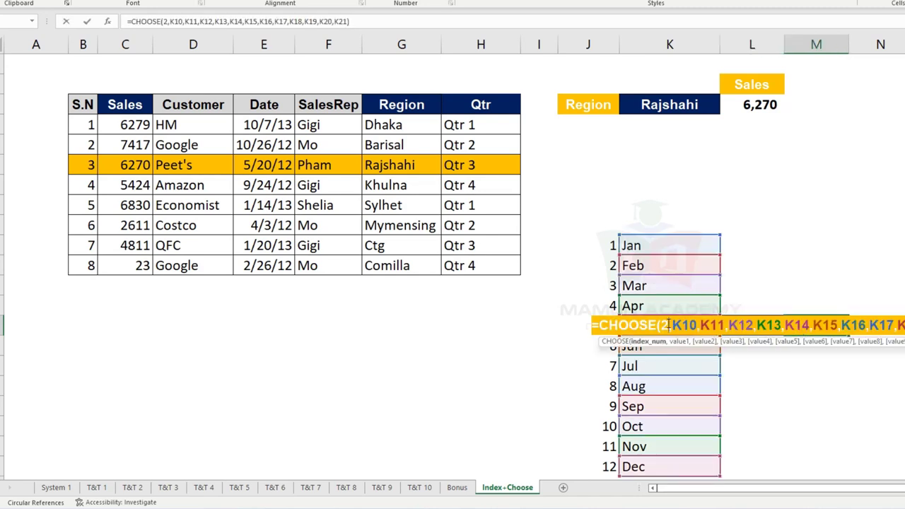
pyautogui.press('BackSpace')
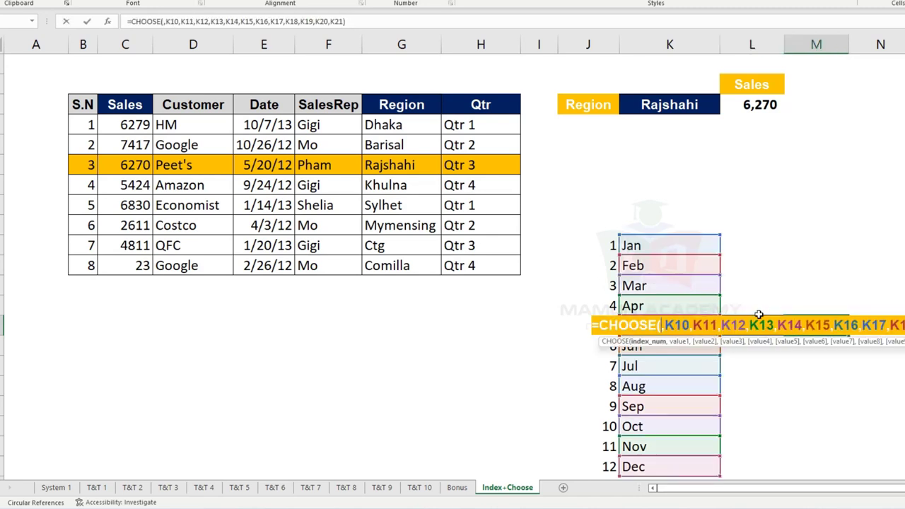
pyautogui.click(759, 314)
pyautogui.press('Down')
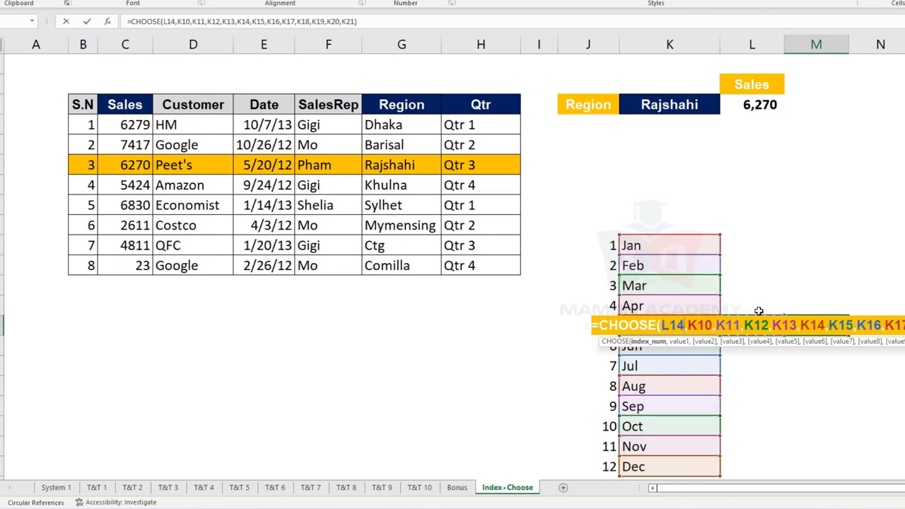
pyautogui.hotkey('ctrl', 'Return')
# Enter 5 in L14 so the CHOOSE formula returns May
pyautogui.click(749, 326)
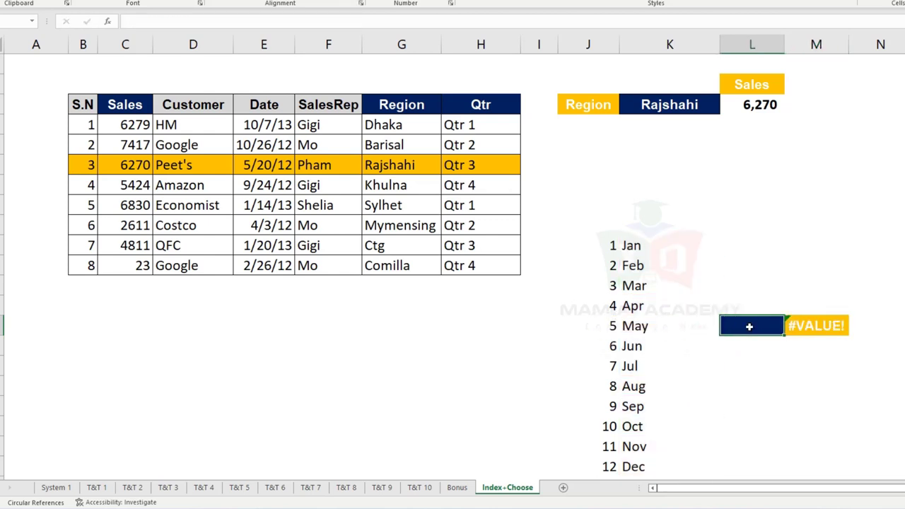
pyautogui.write('5')
pyautogui.press('Return')
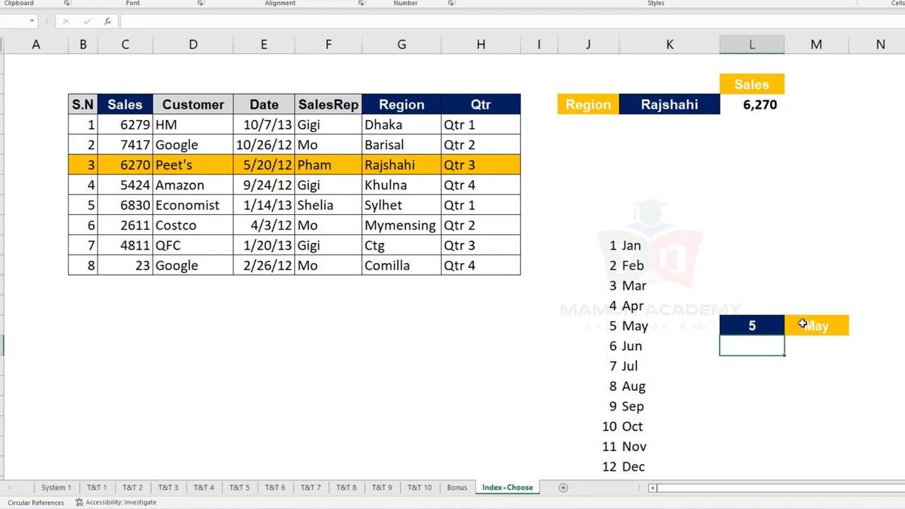
pyautogui.click(774, 326)
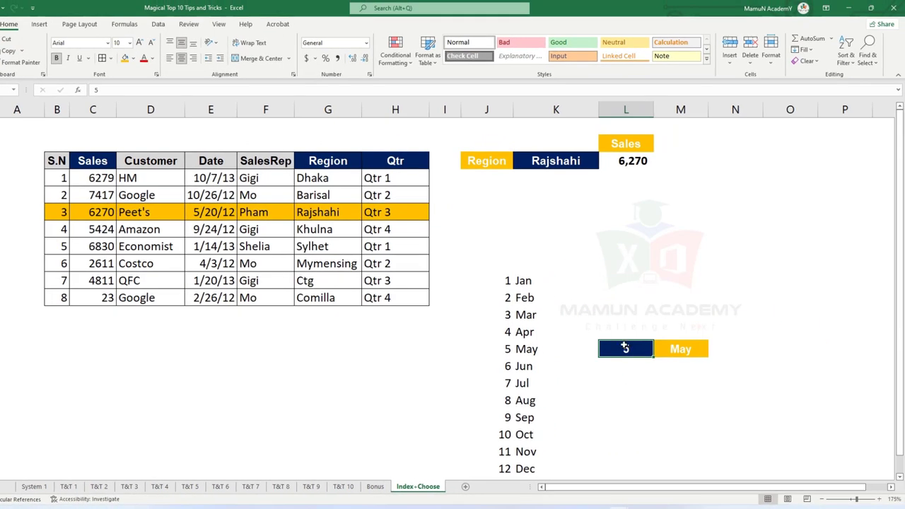
# Inspect M14's CHOOSE arguments L14 through K21 without changing the formula
pyautogui.click(655, 351)
pyautogui.press('F2')
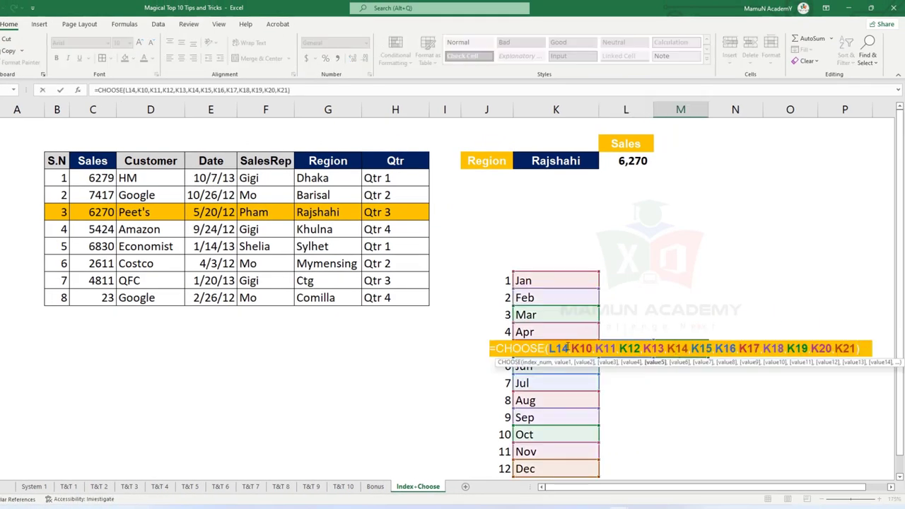
pyautogui.moveTo(573, 349); pyautogui.dragTo(879, 353)
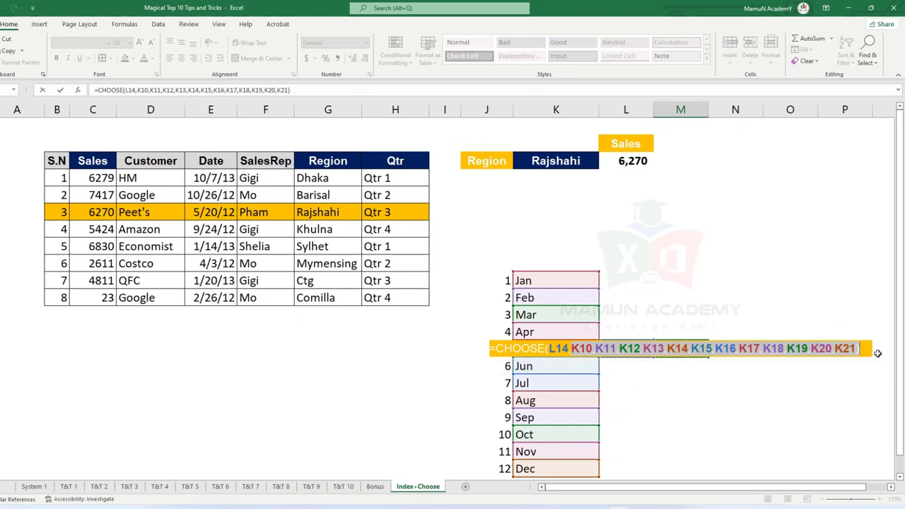
pyautogui.press('Escape')
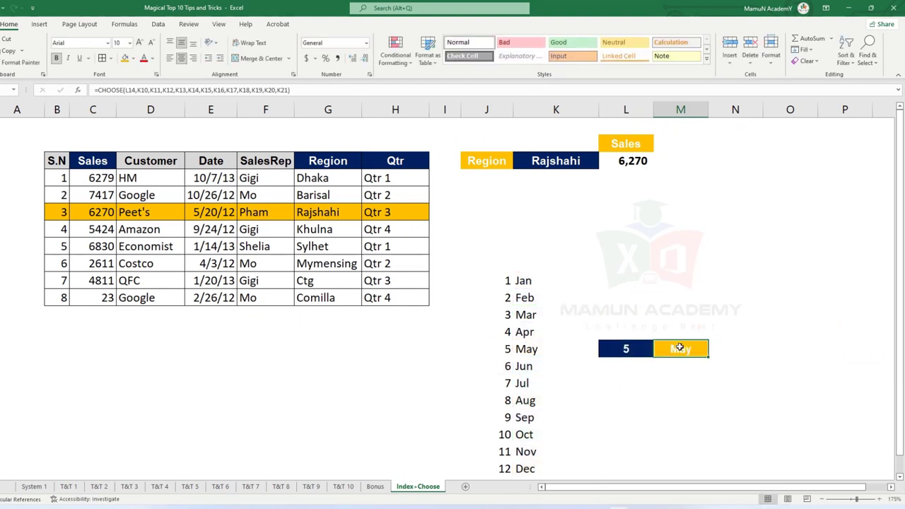
pyautogui.press('Left')
# Enter 1 in L14 and rewrite M14 as =CHOOSE(L14,"Jan","Feb")
pyautogui.write('1')
pyautogui.press('Return')
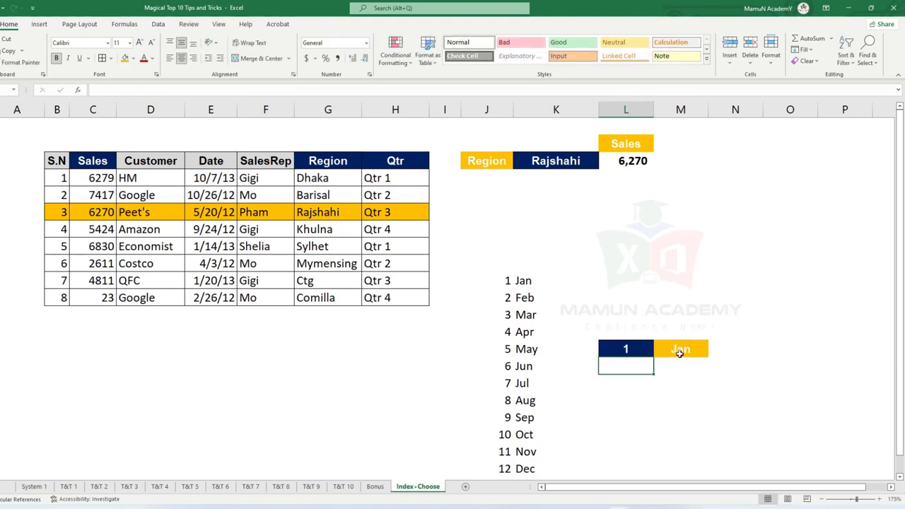
pyautogui.click(683, 351)
pyautogui.write('=')
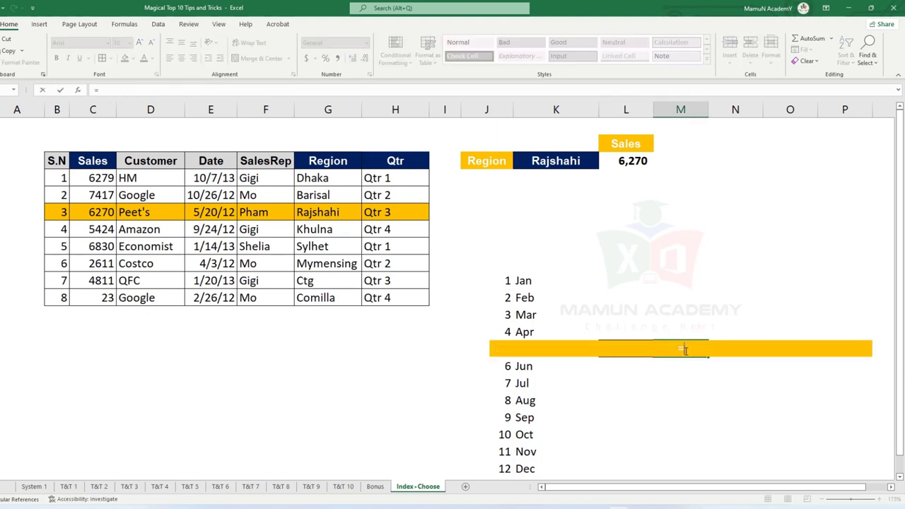
pyautogui.write('choo')
pyautogui.press('Tab')
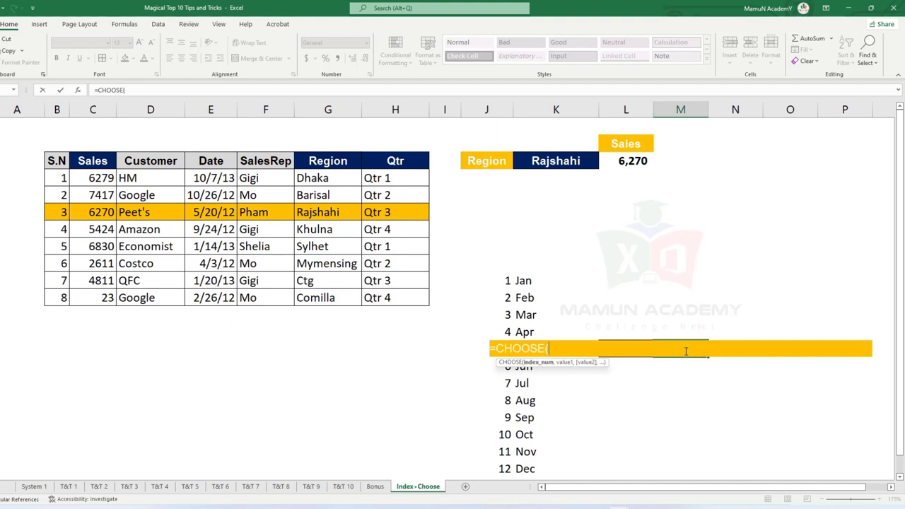
pyautogui.click(634, 336)
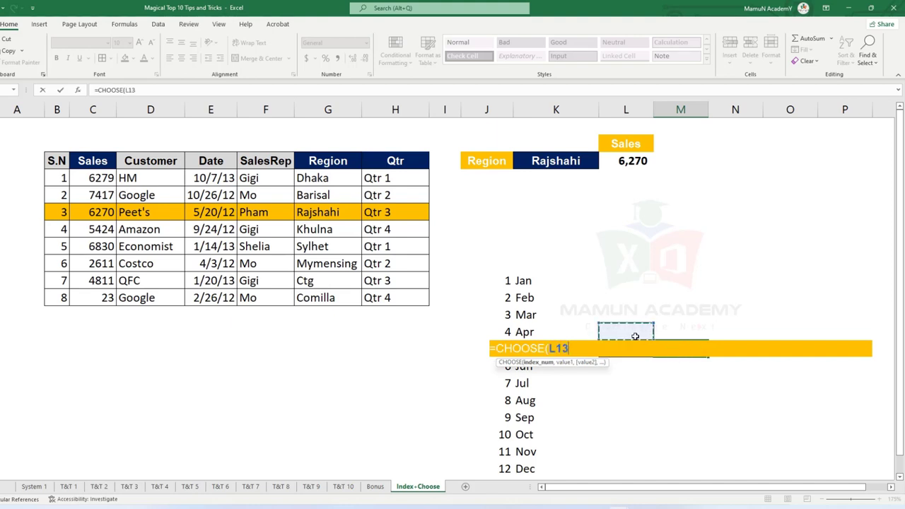
pyautogui.press('Down')
pyautogui.write(',')
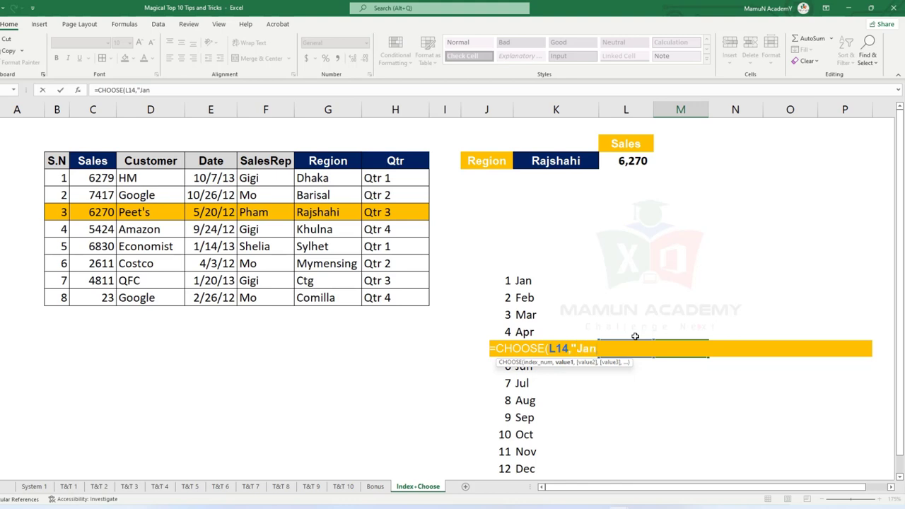
pyautogui.write(',"Fe')
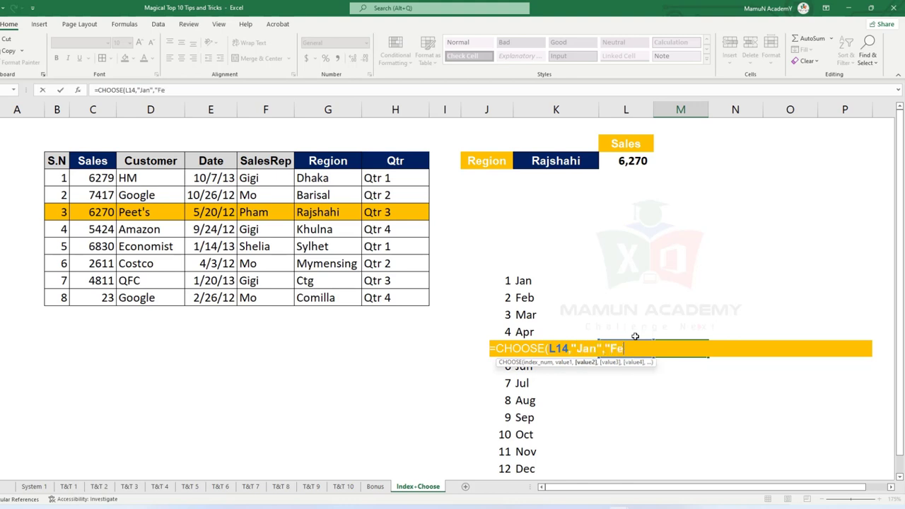
pyautogui.write(')')
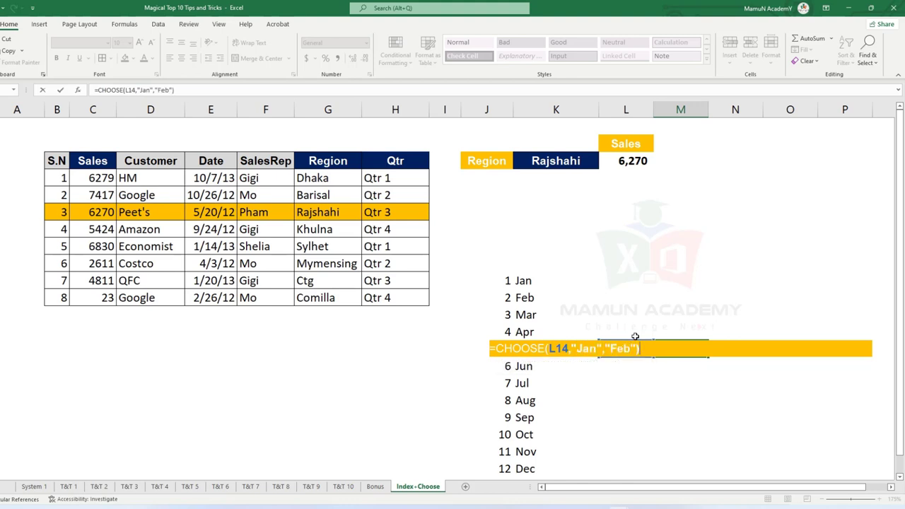
pyautogui.hotkey('ctrl', 'Return')
# Try month numbers 2 and 3 in L14; 3 returns #VALUE!
pyautogui.click(625, 348)
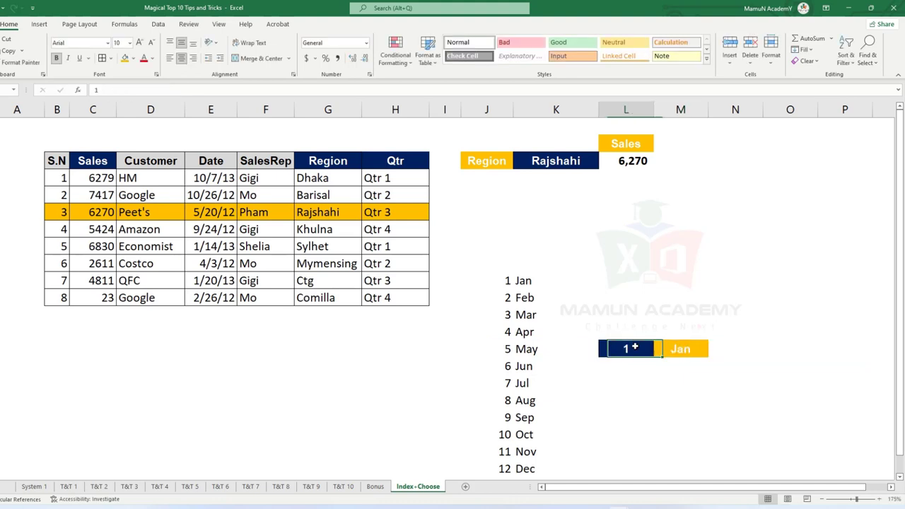
pyautogui.write('2')
pyautogui.press('Return')
pyautogui.click(626, 348)
pyautogui.write('3')
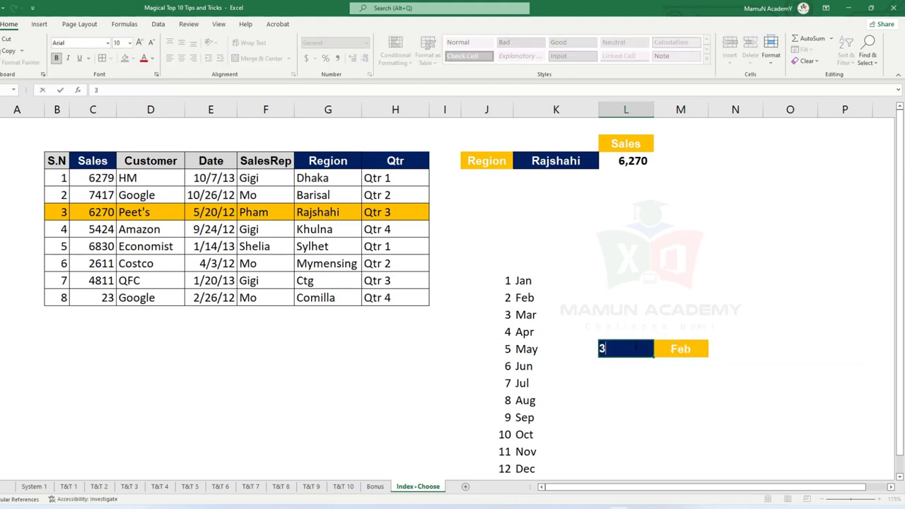
pyautogui.press('Return')
pyautogui.click(637, 348)
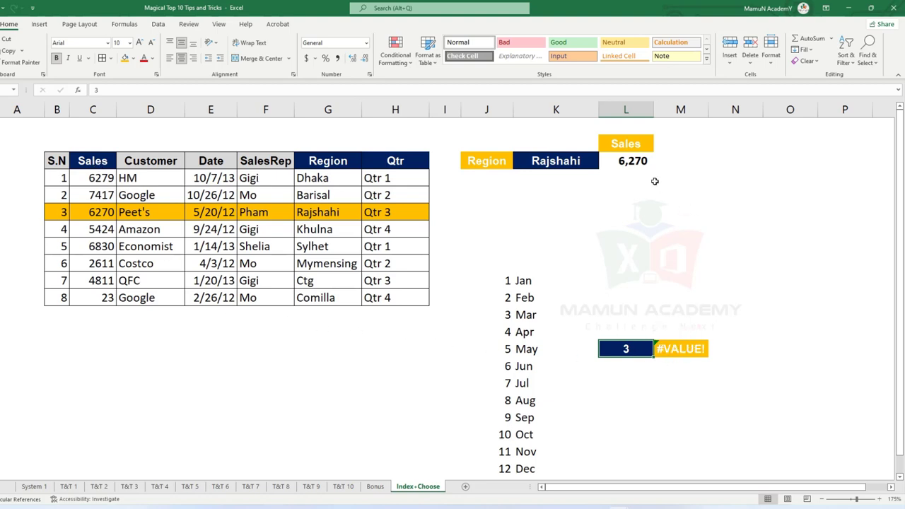
pyautogui.moveTo(660, 164); pyautogui.dragTo(636, 186)
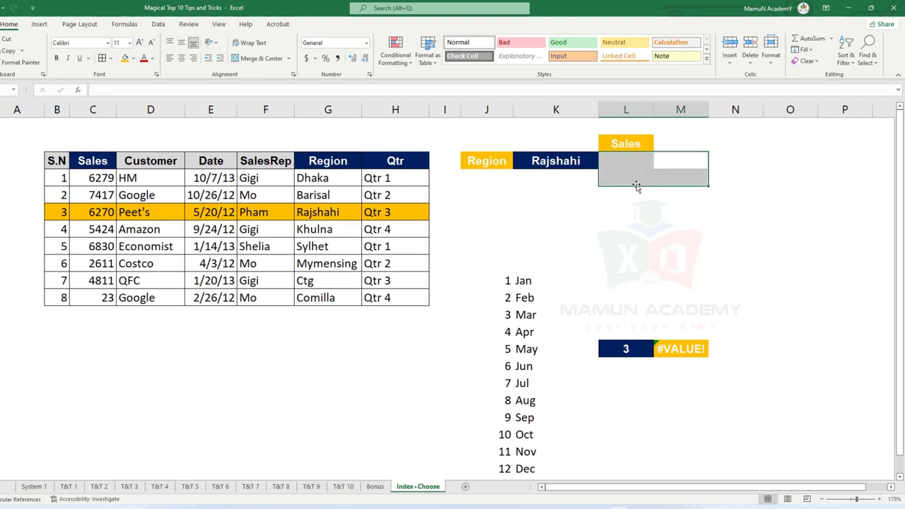
# In L3, type =VLOOKUP(K3,CHOOSE( using the region in K3 as lookup value
pyautogui.click(628, 164)
pyautogui.write('=')
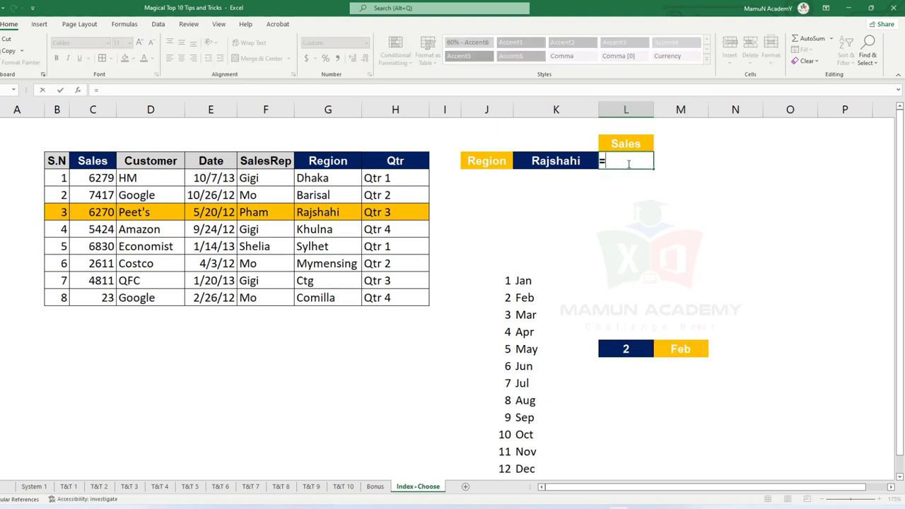
pyautogui.write('vl')
pyautogui.press('Tab')
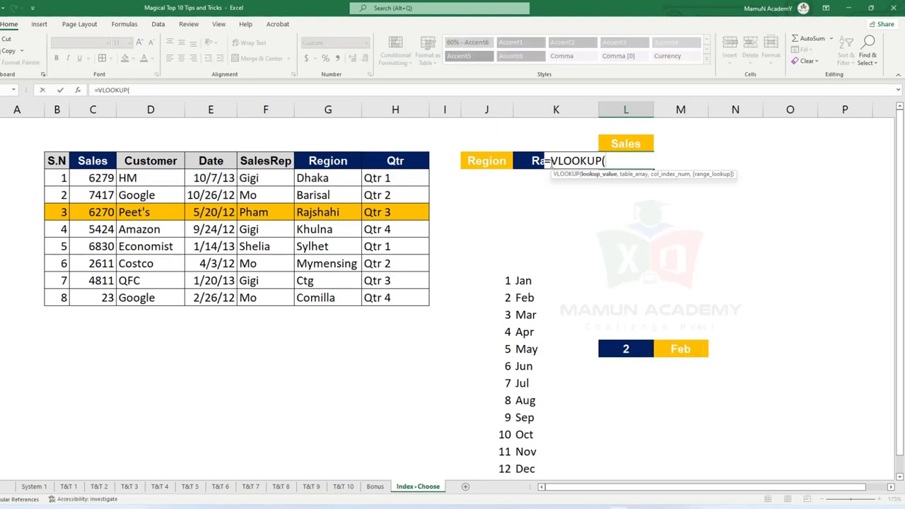
pyautogui.click(527, 160)
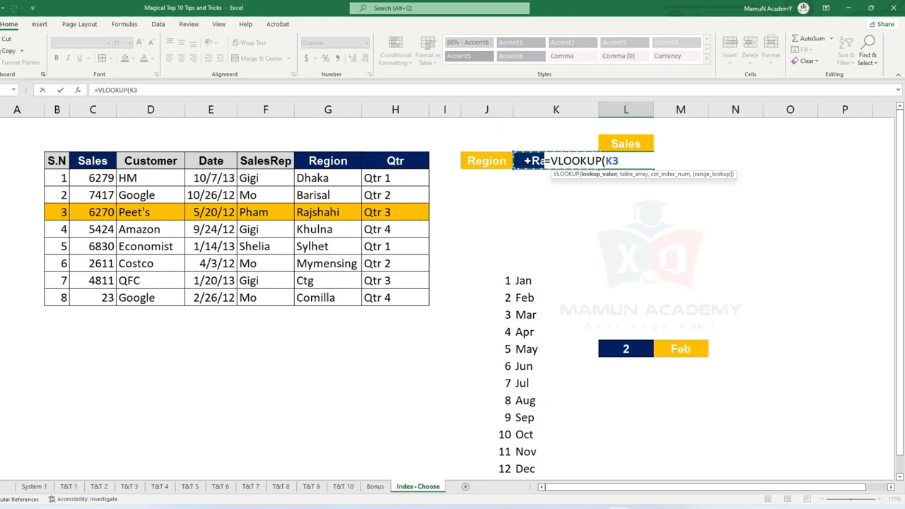
pyautogui.write(',')
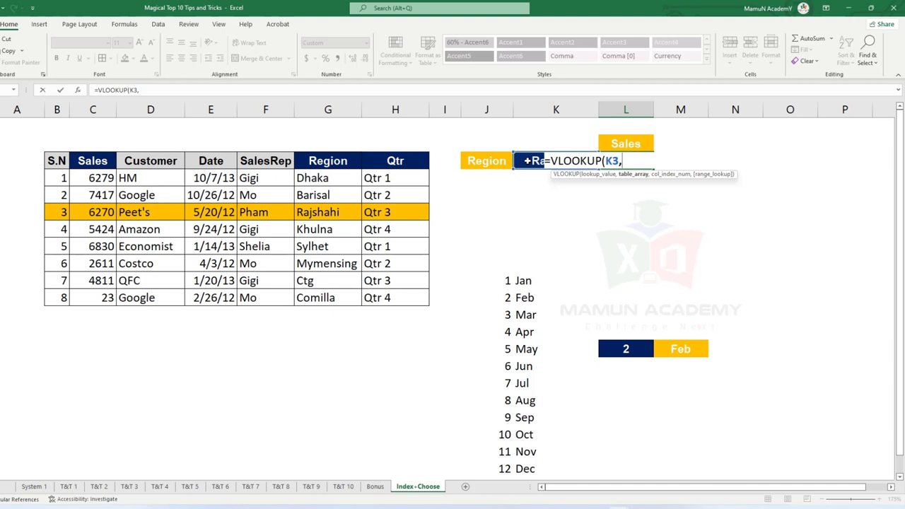
pyautogui.write('choo')
pyautogui.press('Tab')
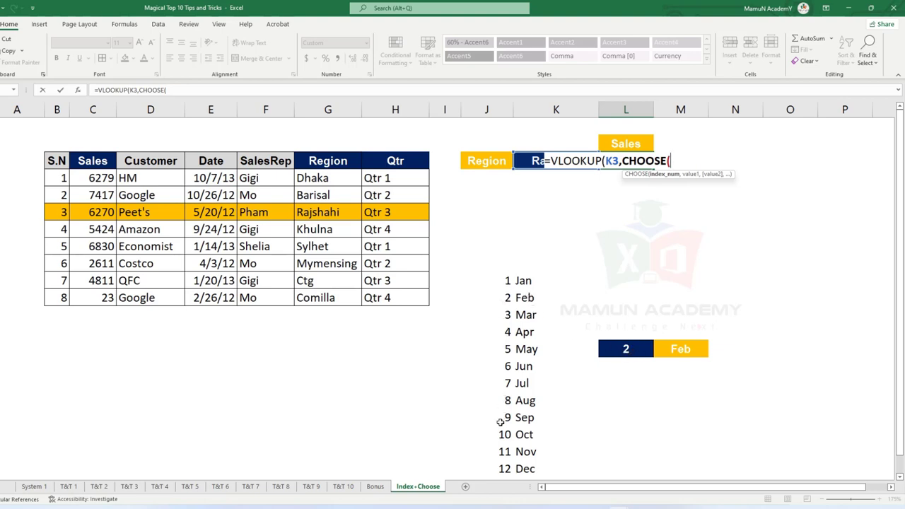
# Abandon the L3 draft and change M14 to =CHOOSE({1,2},"Jan","Feb"), spilling Jan and Feb
pyautogui.press('Escape')
pyautogui.click(689, 349)
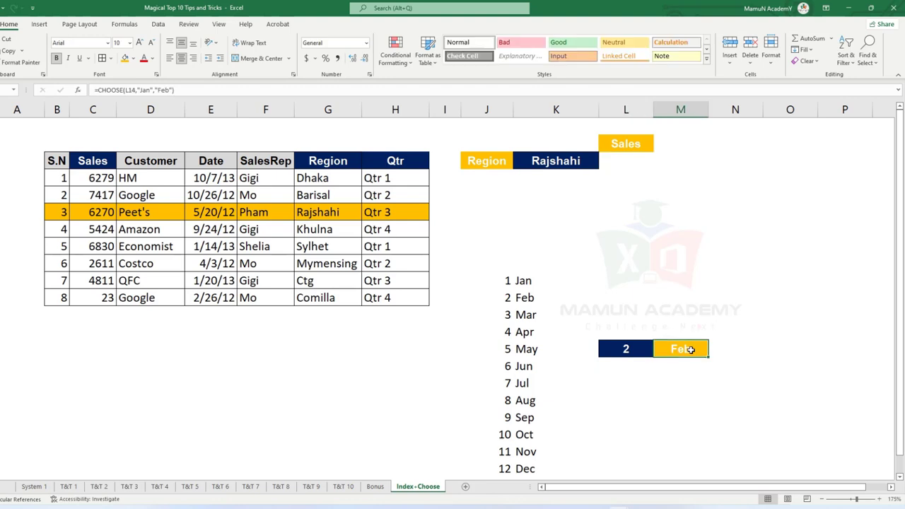
pyautogui.press('F1')
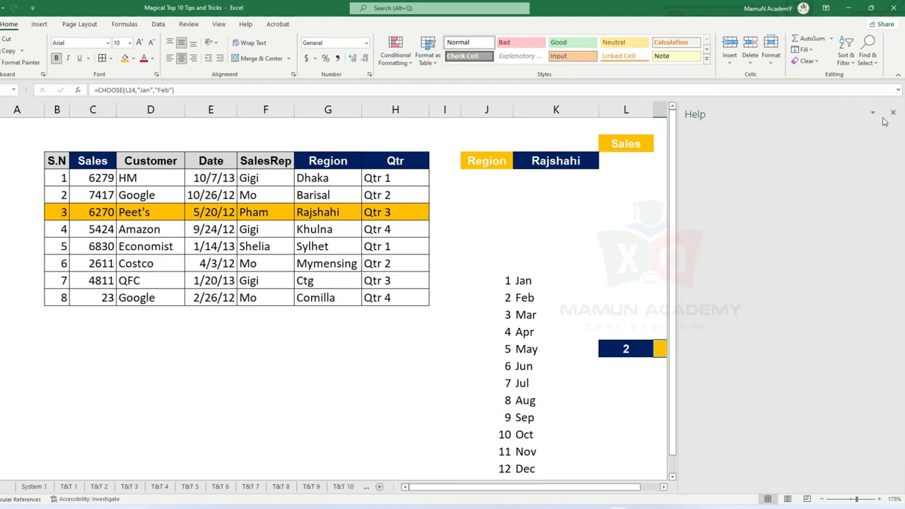
pyautogui.press('F2')
pyautogui.click(680, 350)
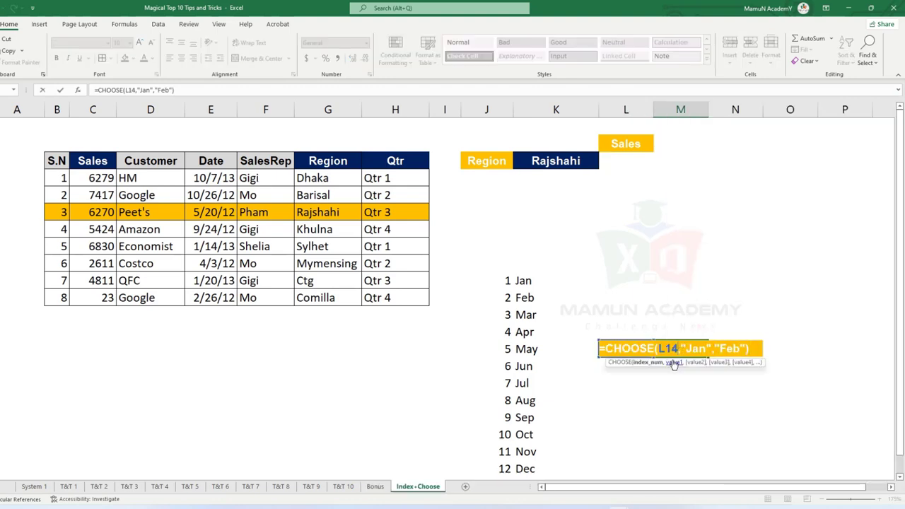
pyautogui.write('L')
pyautogui.press('BackSpace')
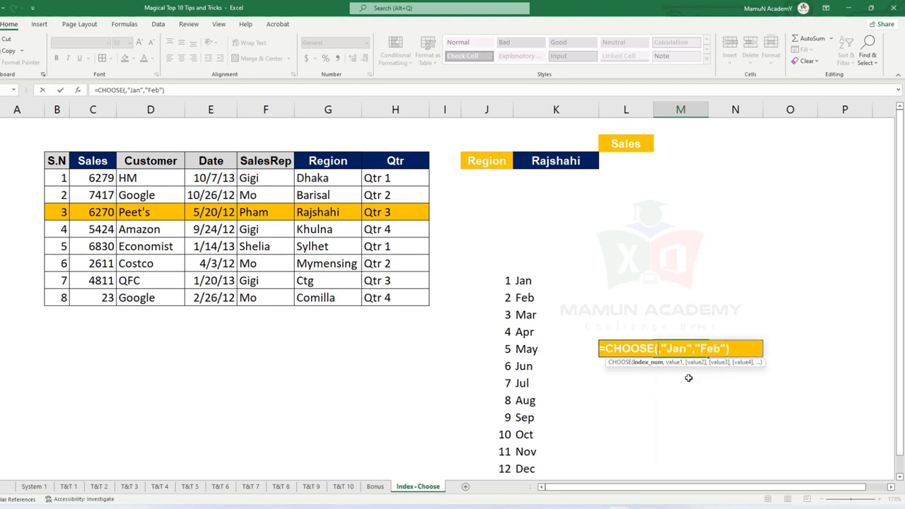
pyautogui.write('{1')
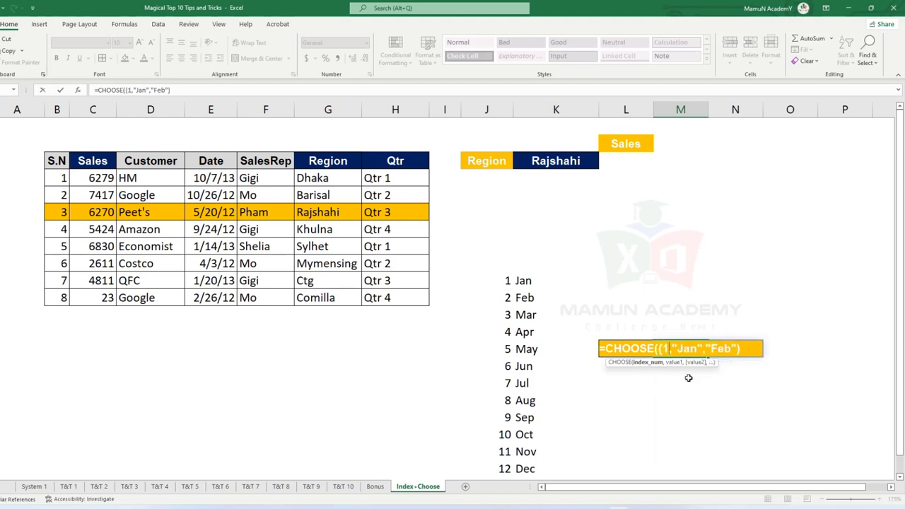
pyautogui.write(',2')
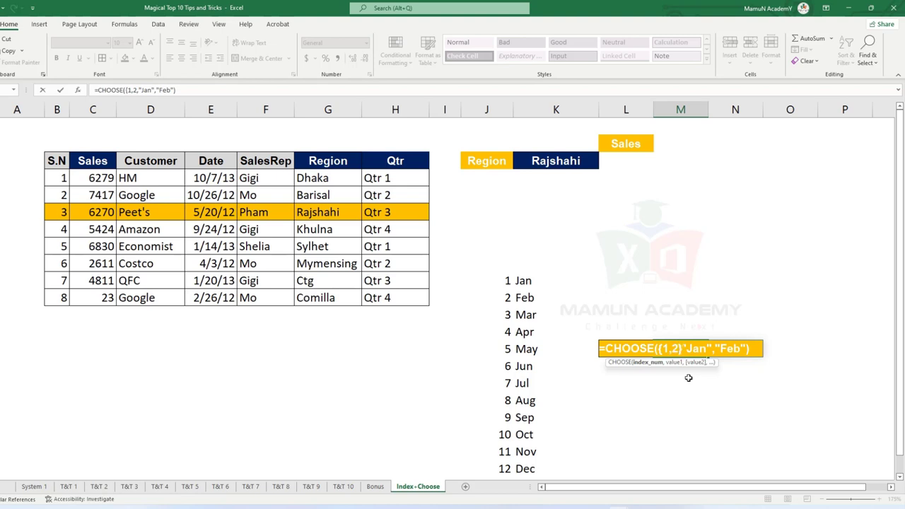
pyautogui.write('}')
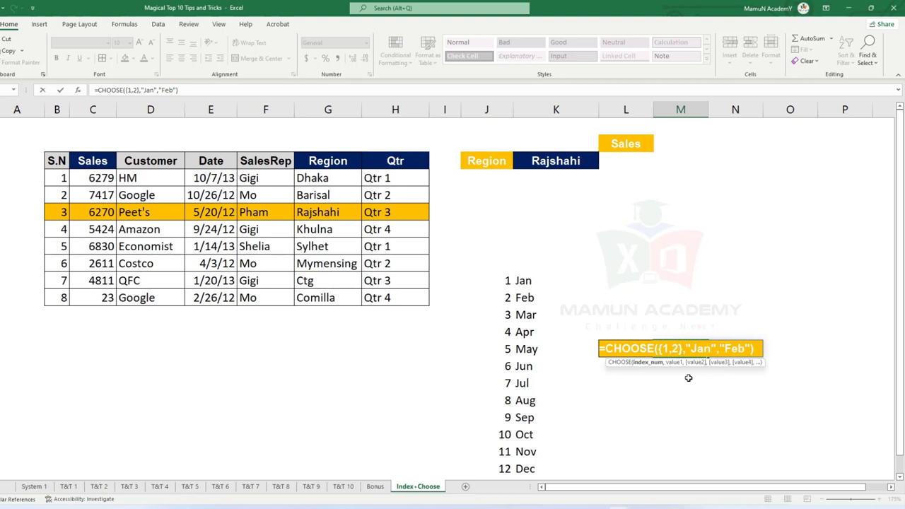
pyautogui.hotkey('ctrl', 'Return')
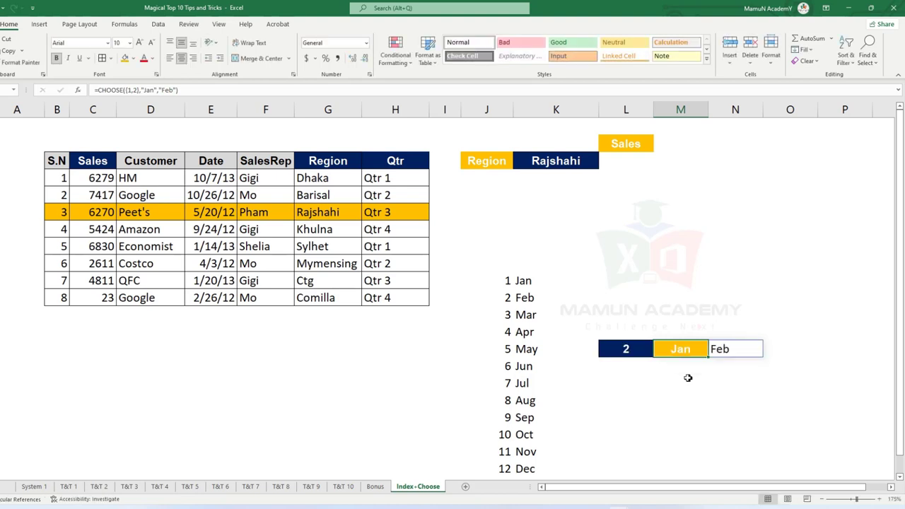
# In L3, enter the start of =VLOOKUP(K3,CHOOSE({1,2}, with K3's region as lookup value
pyautogui.click(618, 160)
pyautogui.write('=vl')
pyautogui.press('Tab')
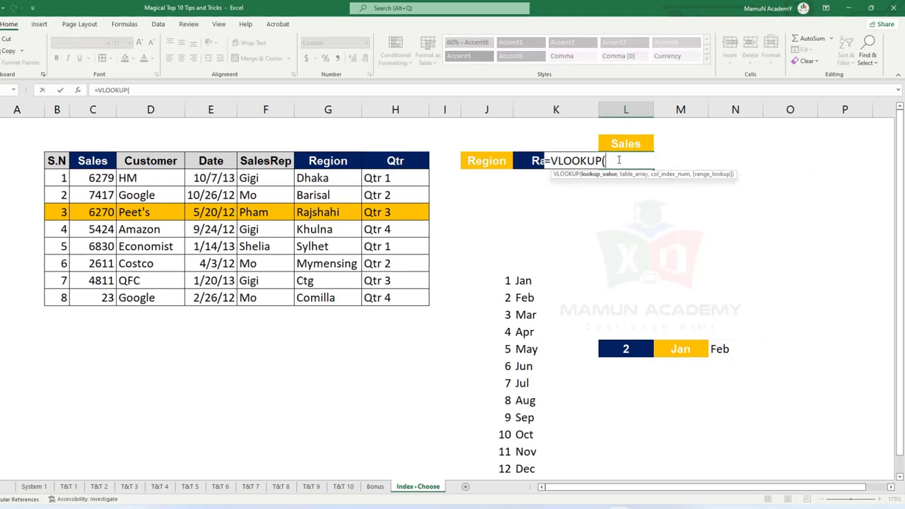
pyautogui.click(520, 163)
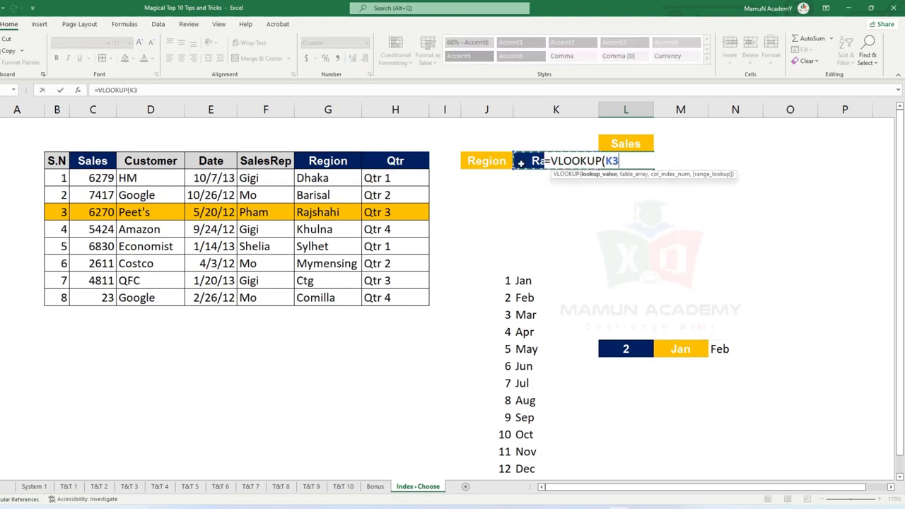
pyautogui.write(',choo')
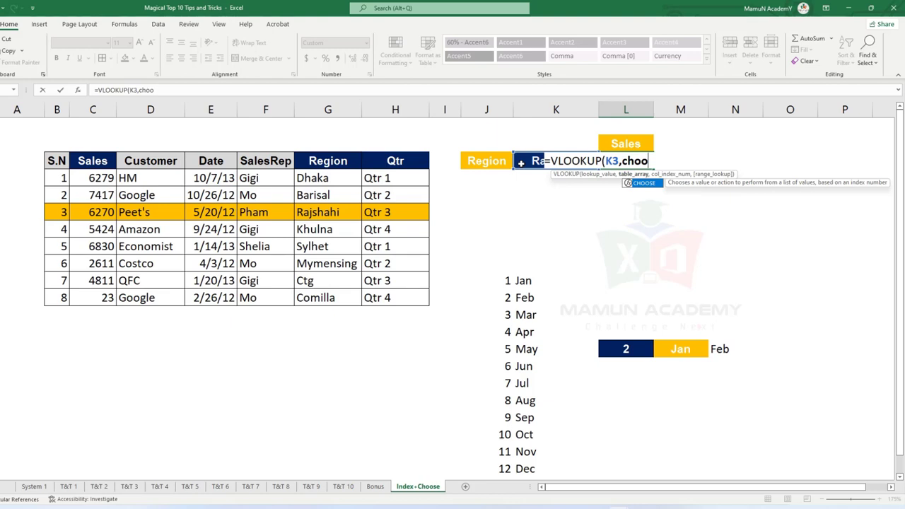
pyautogui.press('Tab')
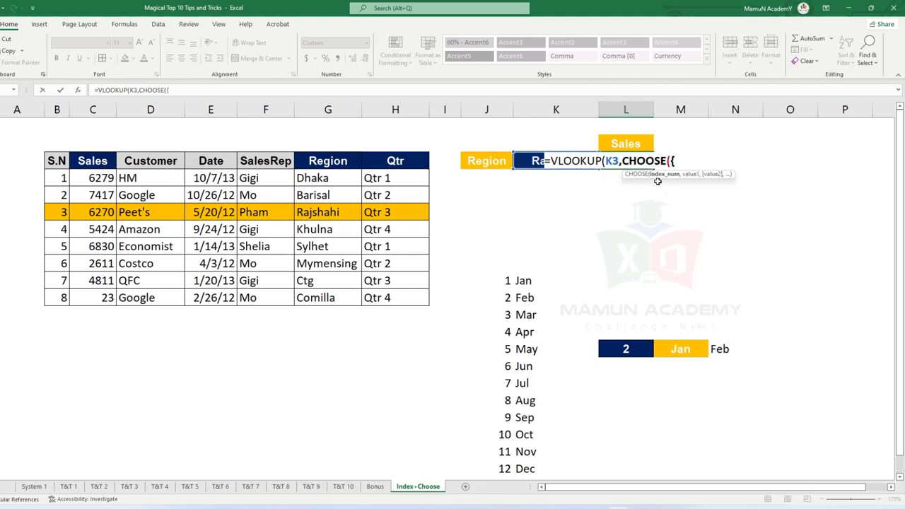
pyautogui.write('1,2')
pyautogui.write('}')
pyautogui.write(',')
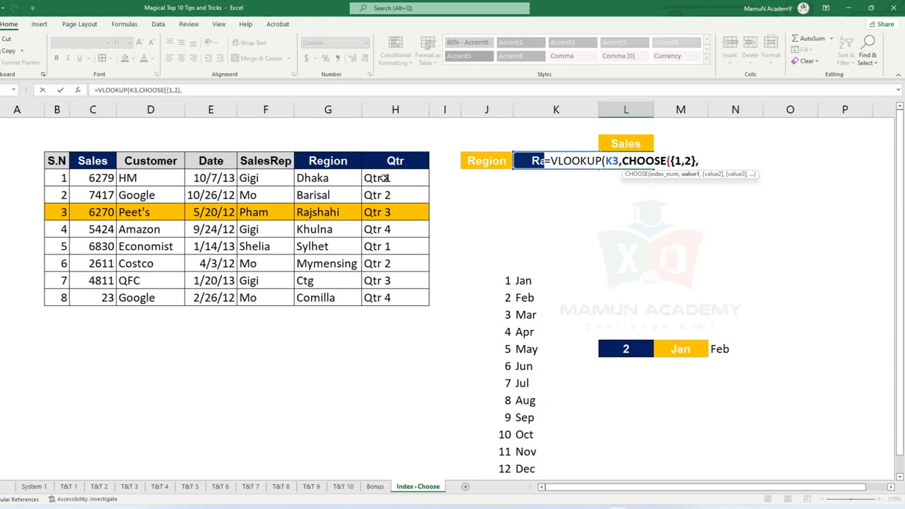
# Fill the CHOOSE({1,2}) array with the Region range G4:G11 and the Sales range C4:C11
pyautogui.click(343, 177)
pyautogui.moveTo(342, 204); pyautogui.dragTo(356, 298)
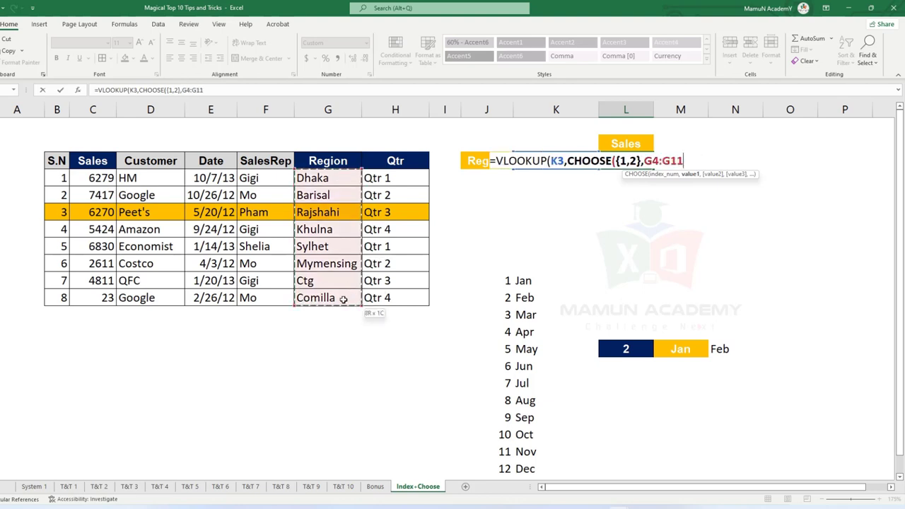
pyautogui.write(',')
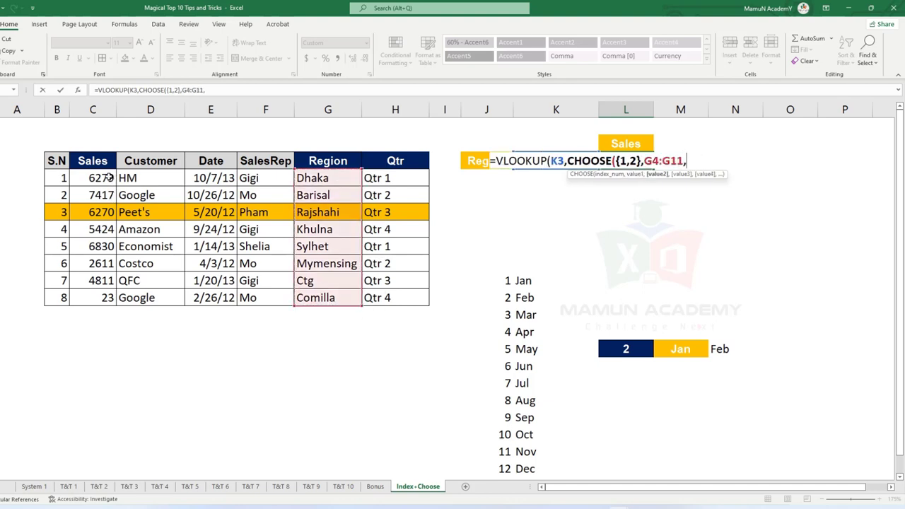
pyautogui.moveTo(109, 178); pyautogui.dragTo(104, 299)
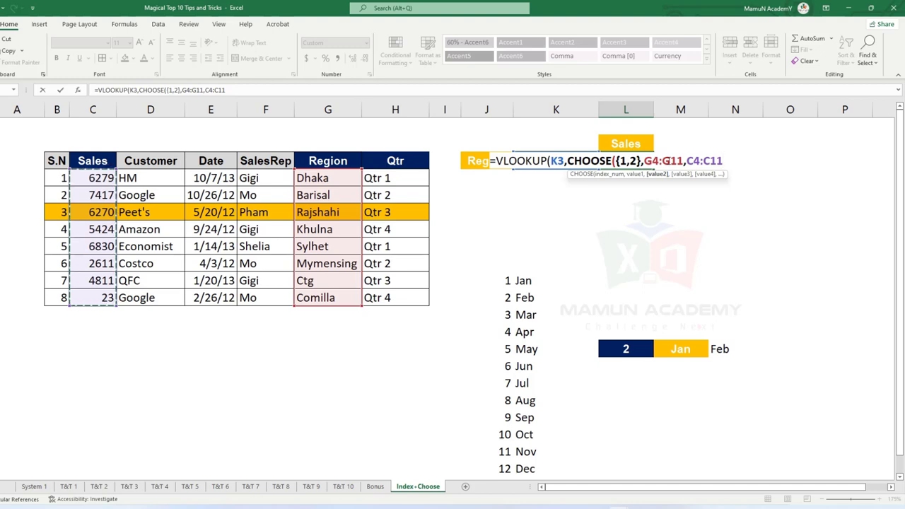
pyautogui.write(')')
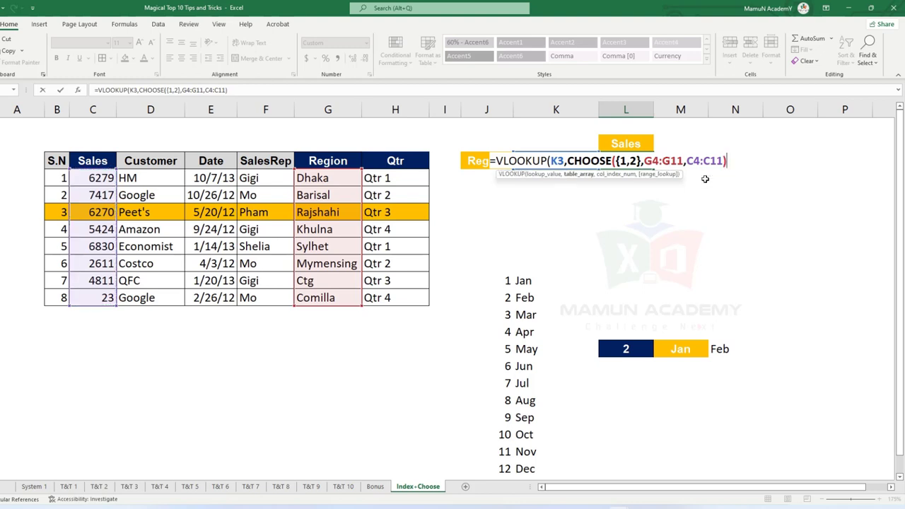
# Finish the VLOOKUP with column index 2 and exact match FALSE, returning 6,270 for Rajshahi
pyautogui.click(642, 162)
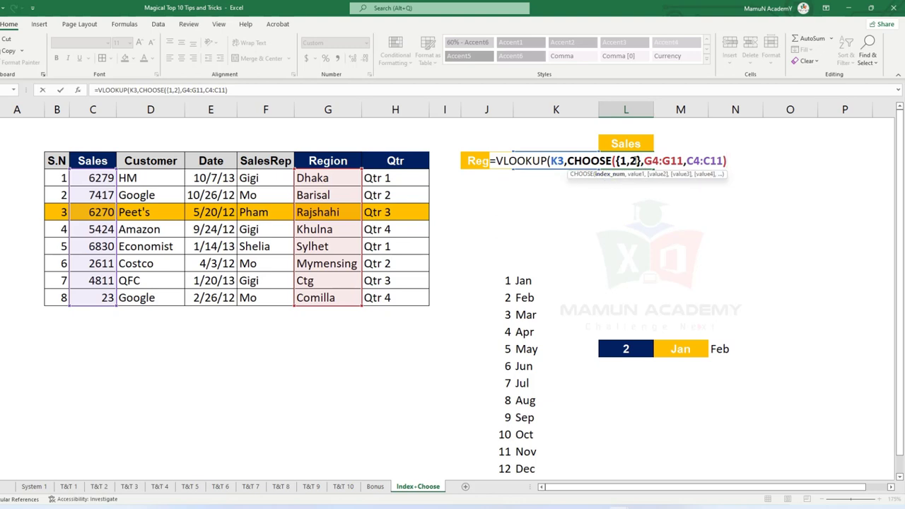
pyautogui.click(736, 161)
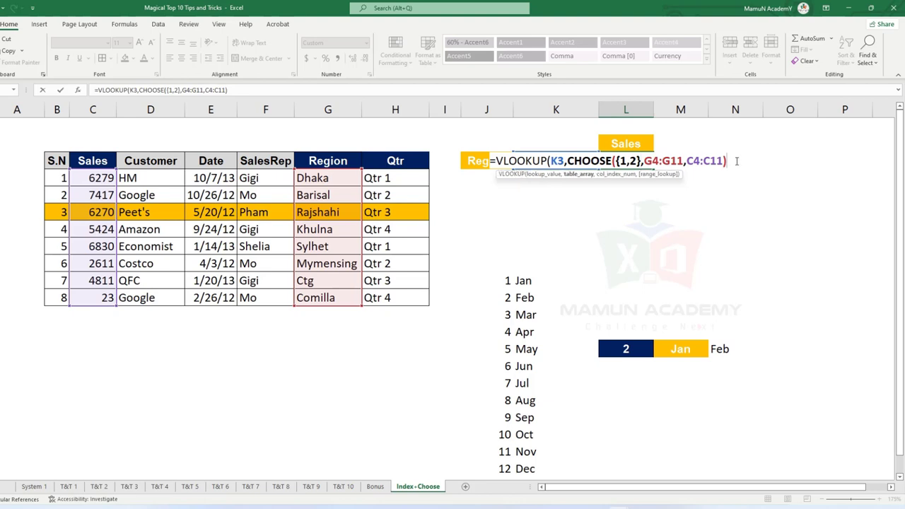
pyautogui.write(',')
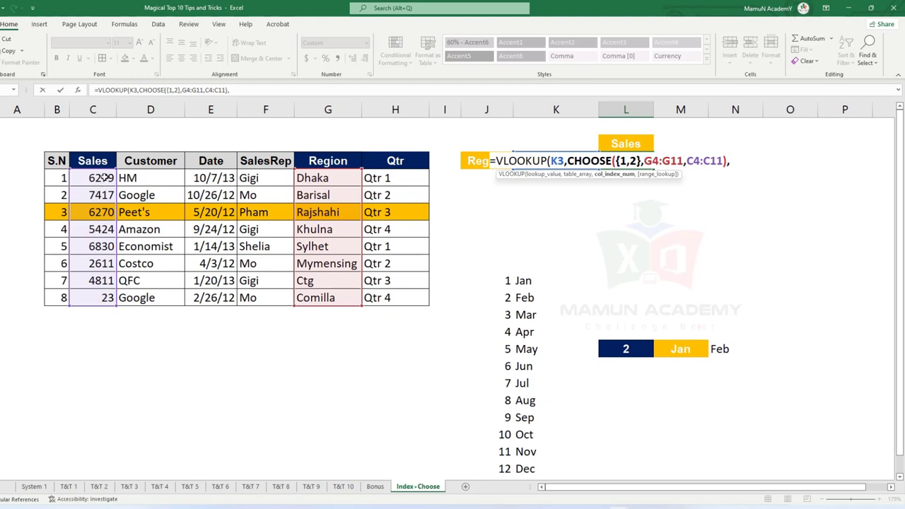
pyautogui.write('2')
pyautogui.write(',')
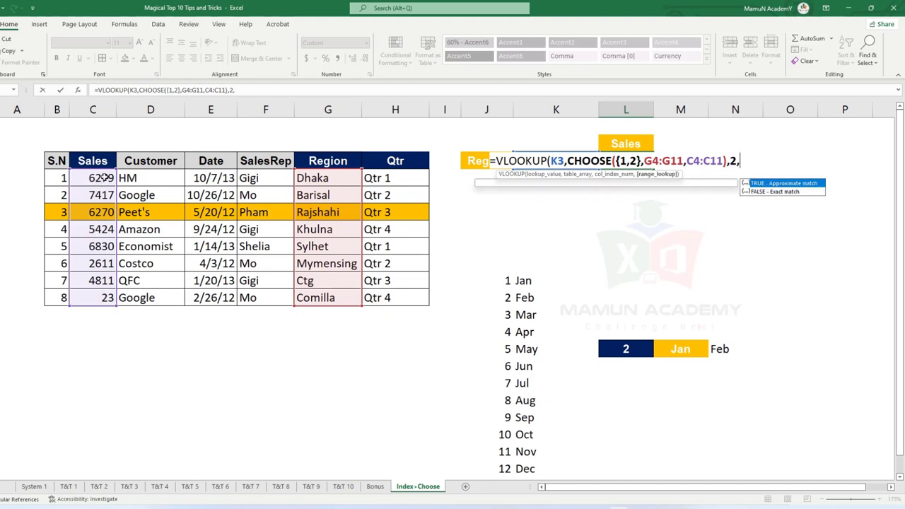
pyautogui.press('Tab')
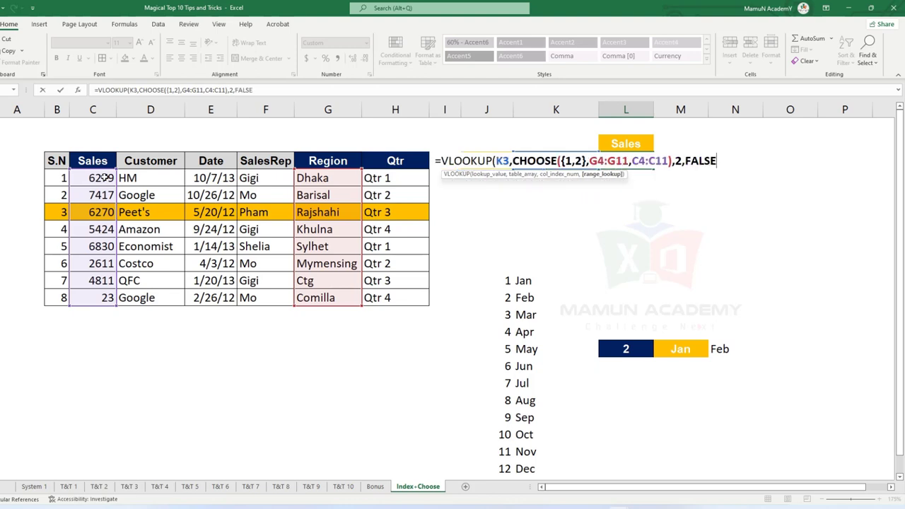
pyautogui.press('Return')
pyautogui.press('Return')
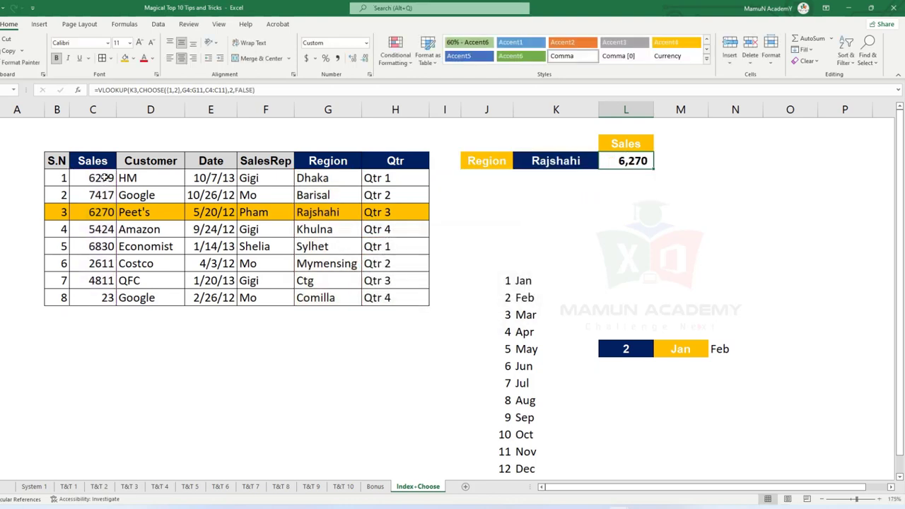
# Pick Mymensing from the K3 region dropdown so Sales shows 2,611 and the Costco row highlights
pyautogui.click(592, 197)
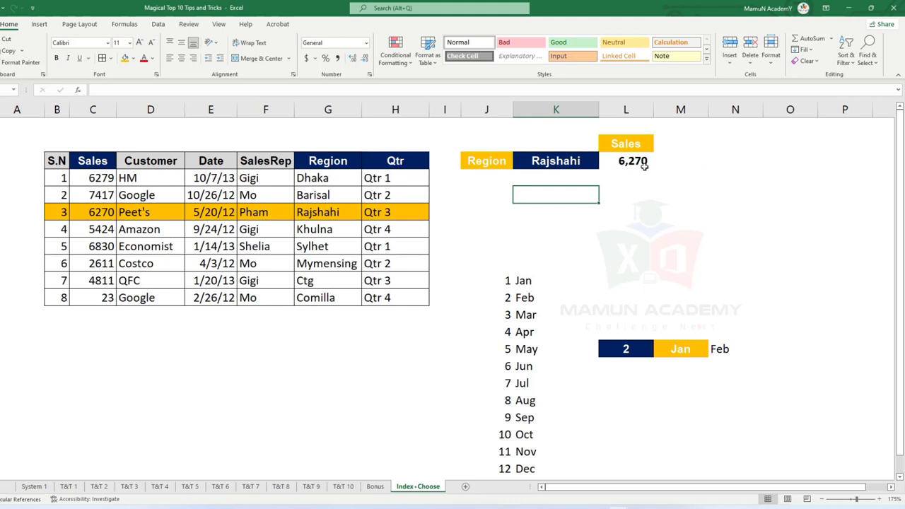
pyautogui.click(537, 164)
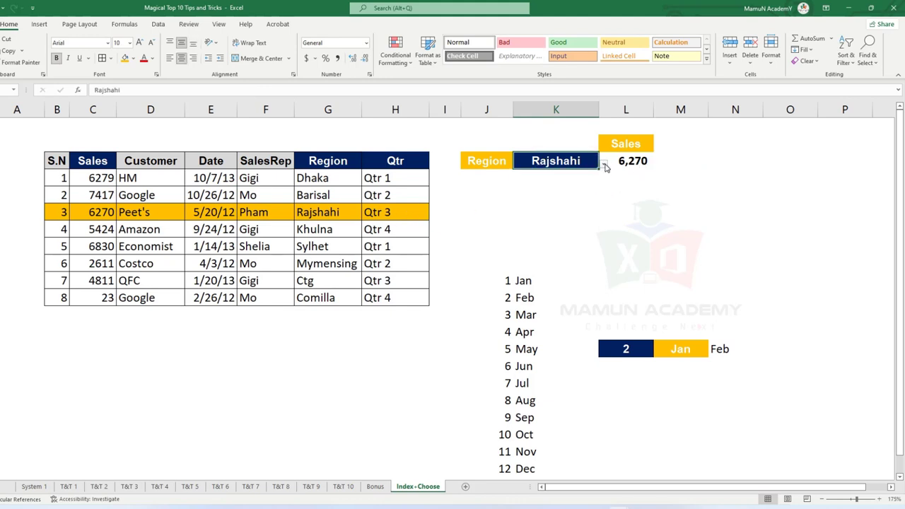
pyautogui.click(602, 165)
pyautogui.click(526, 232)
pyautogui.click(556, 212)
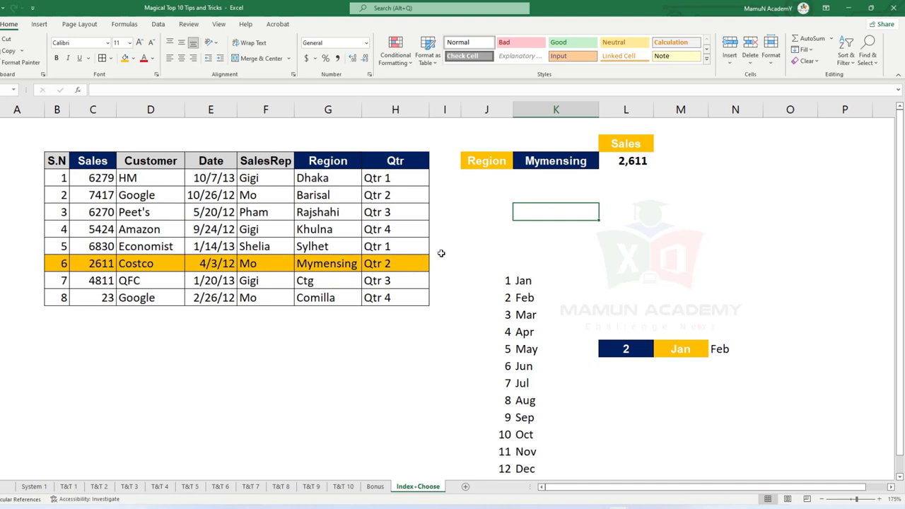
pyautogui.click(554, 190)
pyautogui.click(570, 162)
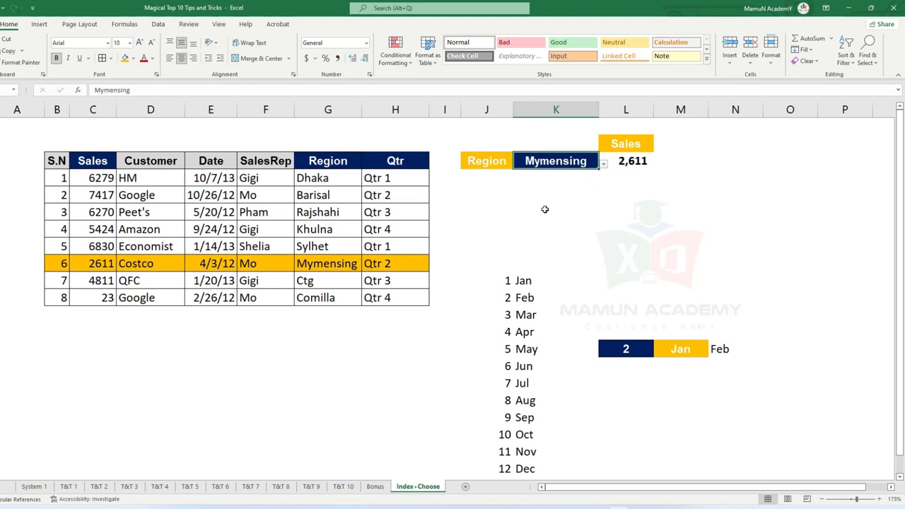
pyautogui.doubleClick(627, 164)
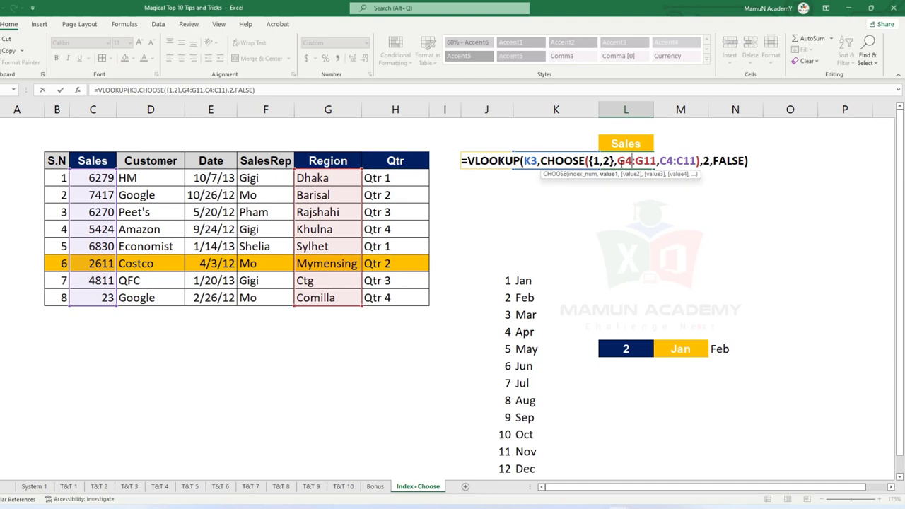
pyautogui.press('Escape')
pyautogui.moveTo(345, 267); pyautogui.dragTo(101, 263)
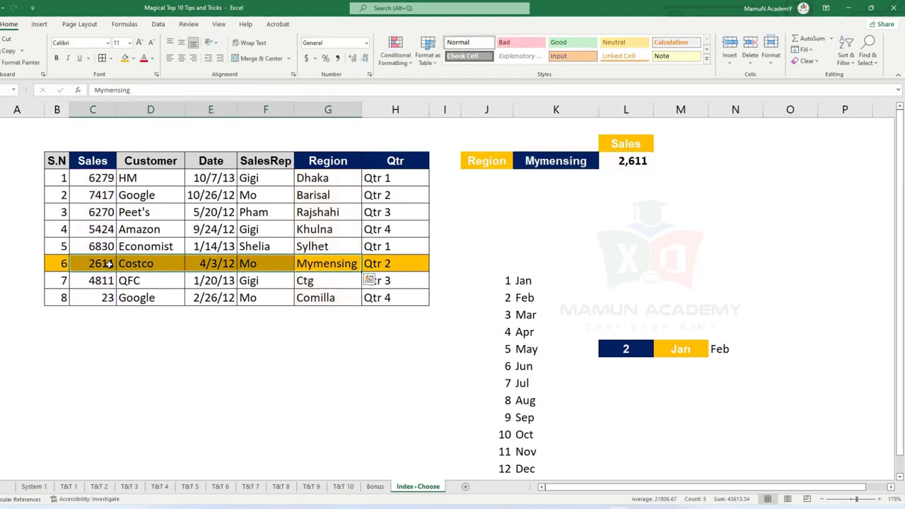